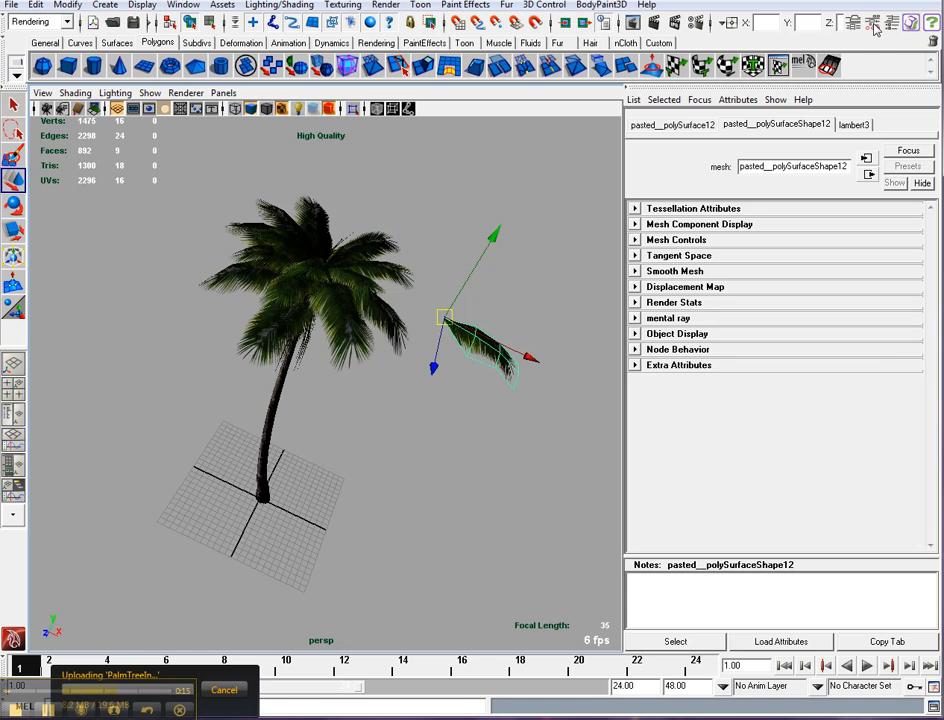
Review the Move tool settings and the detached frond's Tessellation Attributes, toggling the max subdivisions and min edge length options on and off
{"action": "left_click", "coordinate": [874, 28]}
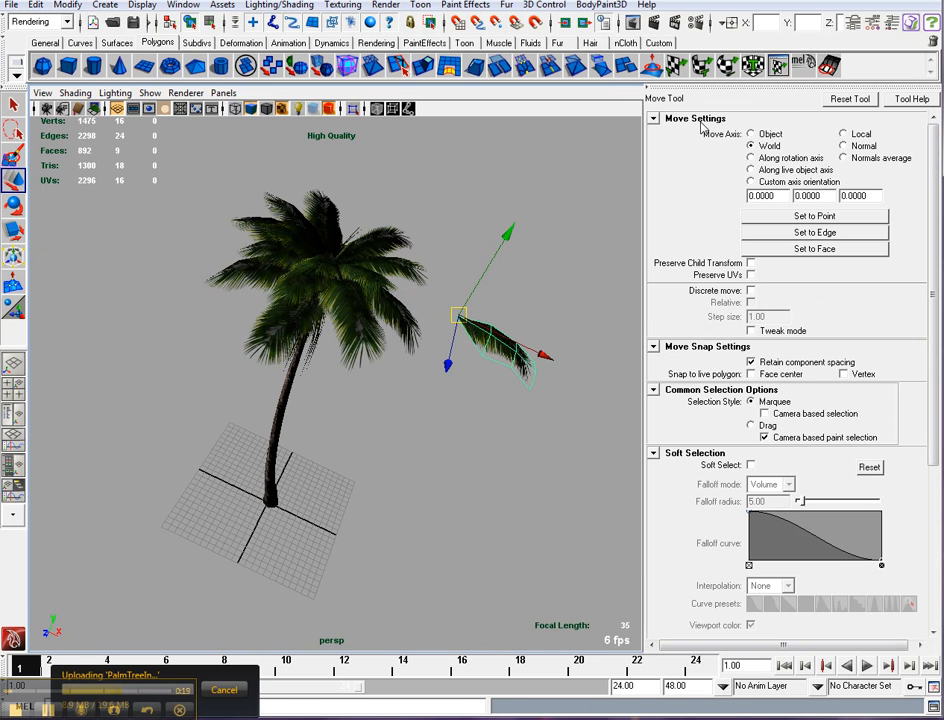
{"action": "left_click", "coordinate": [853, 22]}
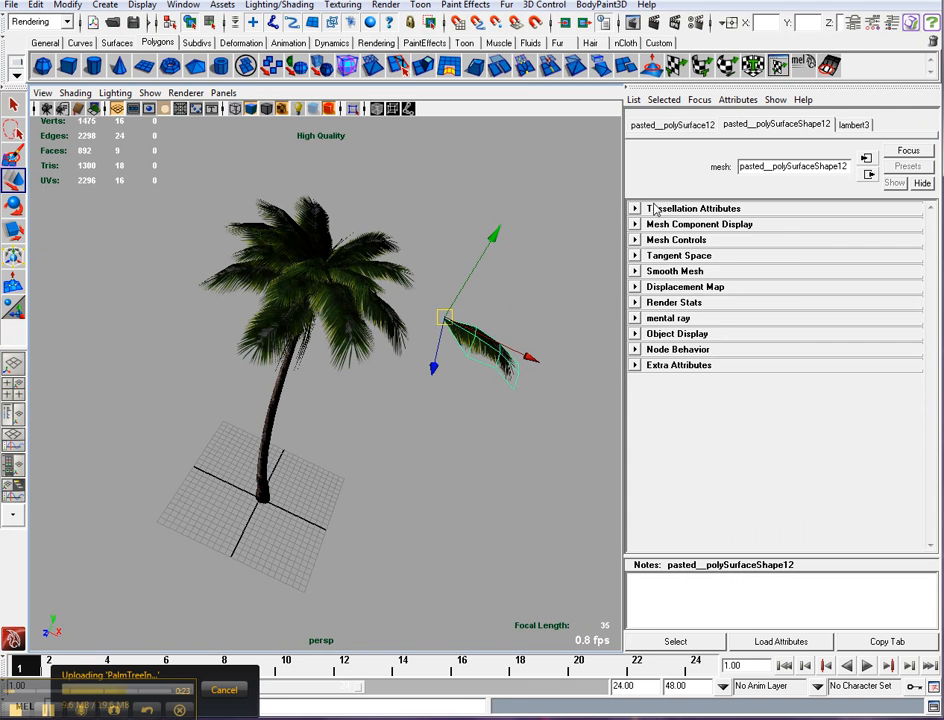
{"action": "left_click", "coordinate": [635, 209]}
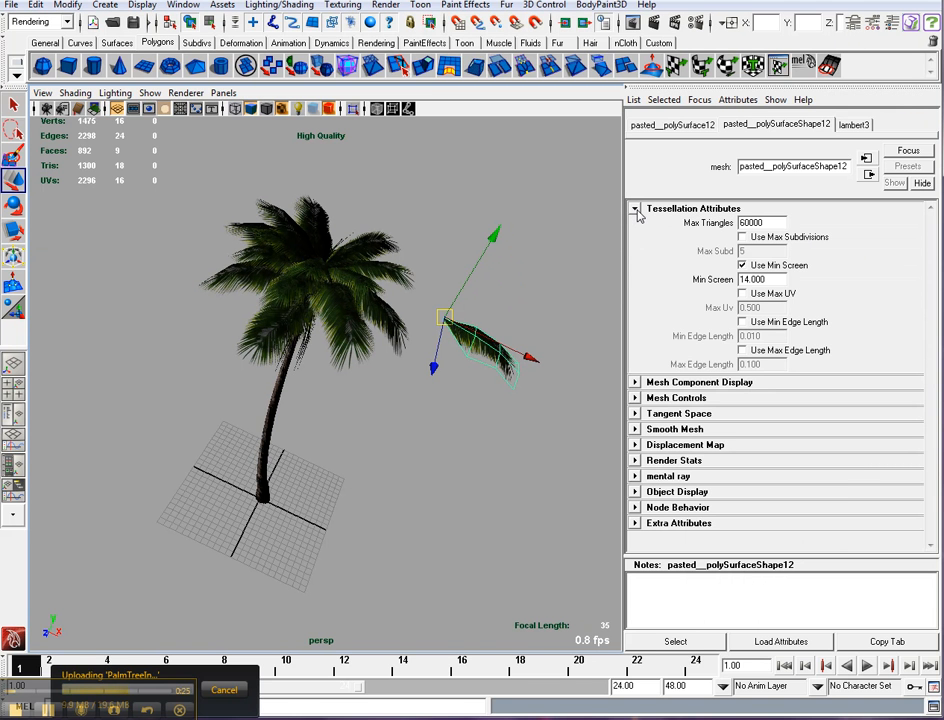
{"action": "left_click", "coordinate": [742, 237]}
{"action": "left_click", "coordinate": [742, 237]}
{"action": "left_click", "coordinate": [742, 322]}
{"action": "left_click", "coordinate": [742, 322]}
Temporarily display the frond's triangles through its Mesh Component Display options to examine the mesh
{"action": "left_click", "coordinate": [635, 383]}
{"action": "scroll", "coordinate": [905, 336], "scroll_direction": "down", "scroll_amount": 4}
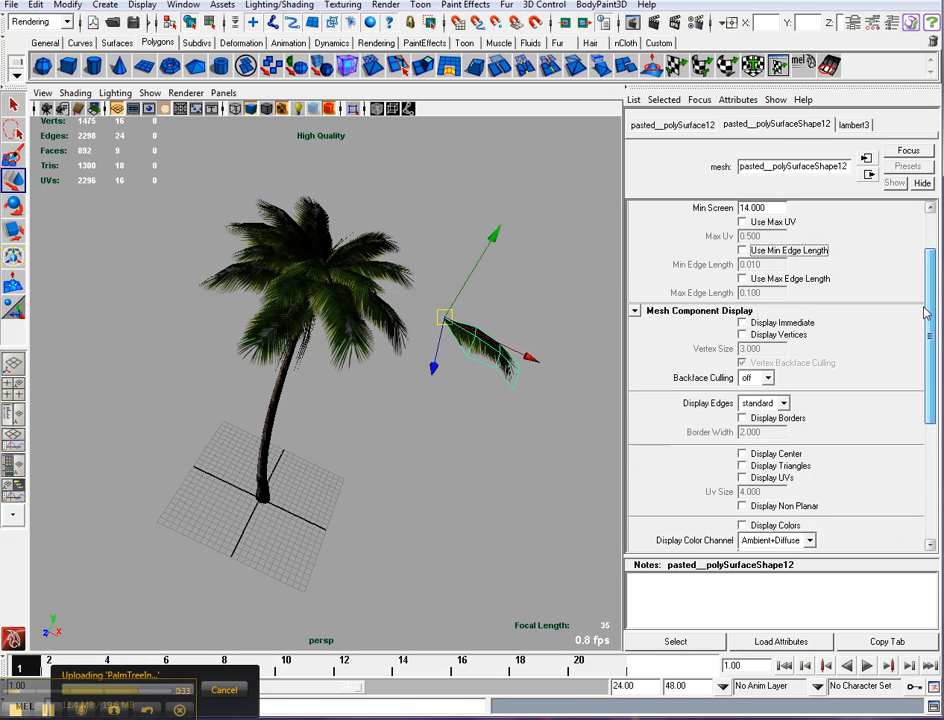
{"action": "left_click", "coordinate": [742, 419]}
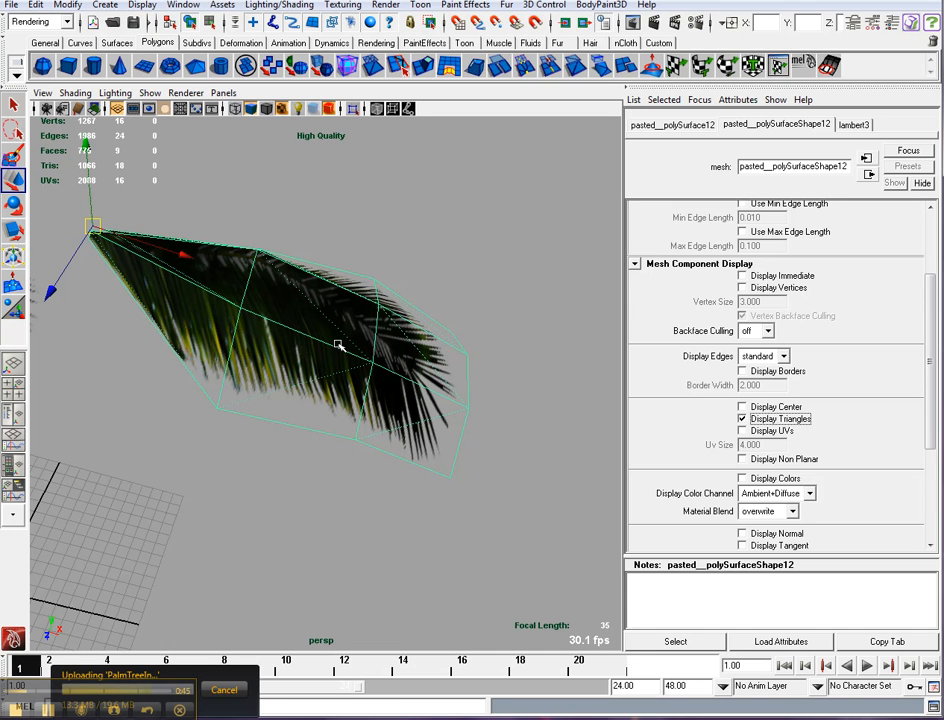
{"action": "left_click", "coordinate": [742, 419]}
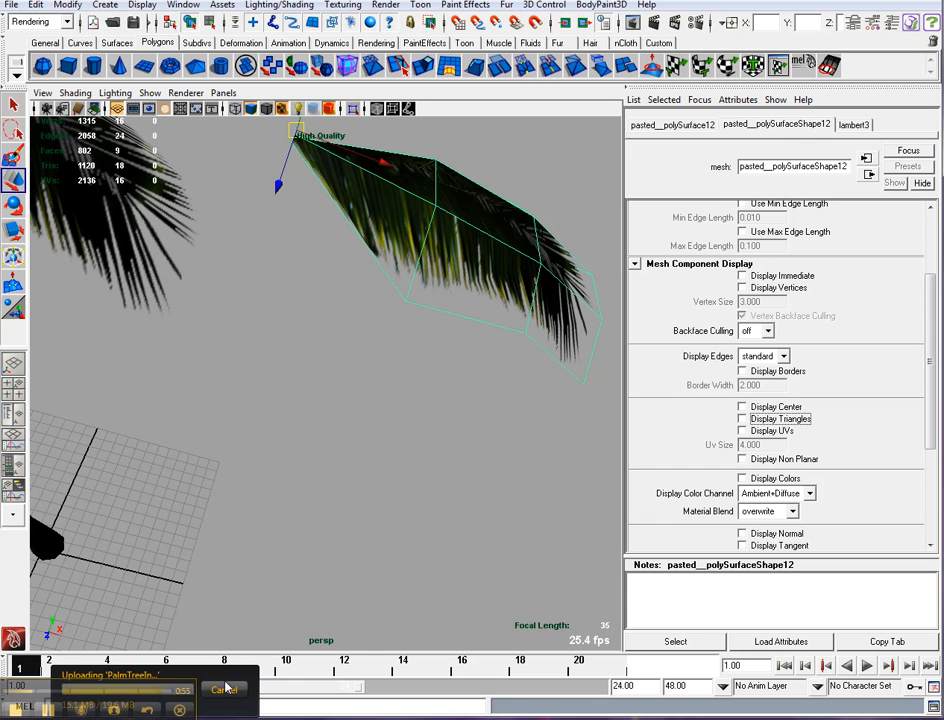
{"action": "left_click_drag", "start_coordinate": [236, 677], "coordinate": [393, 688]}
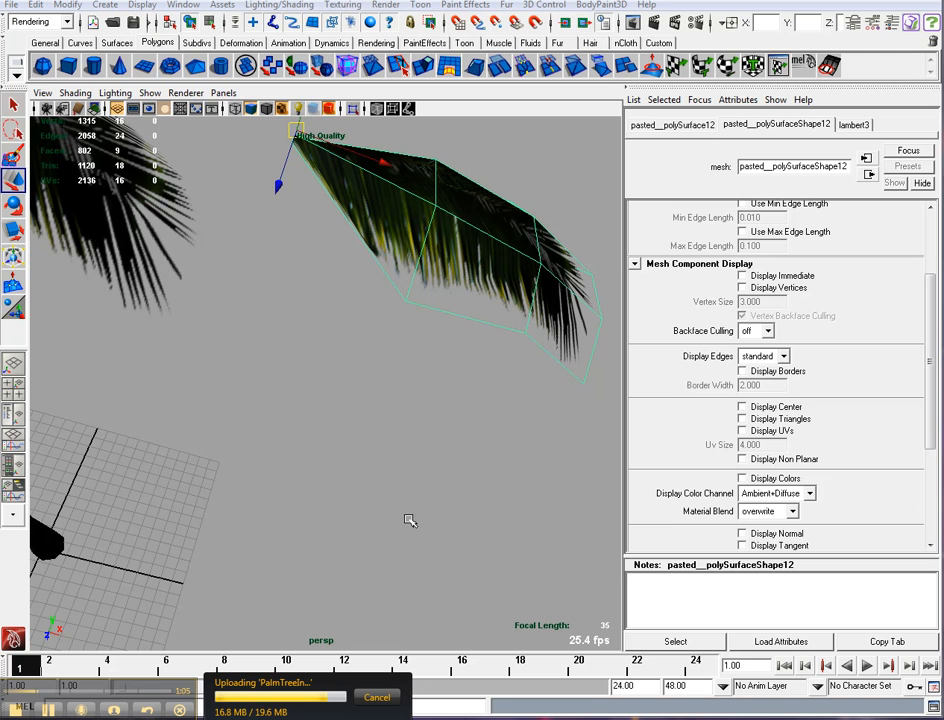
{"action": "key", "text": "f"}
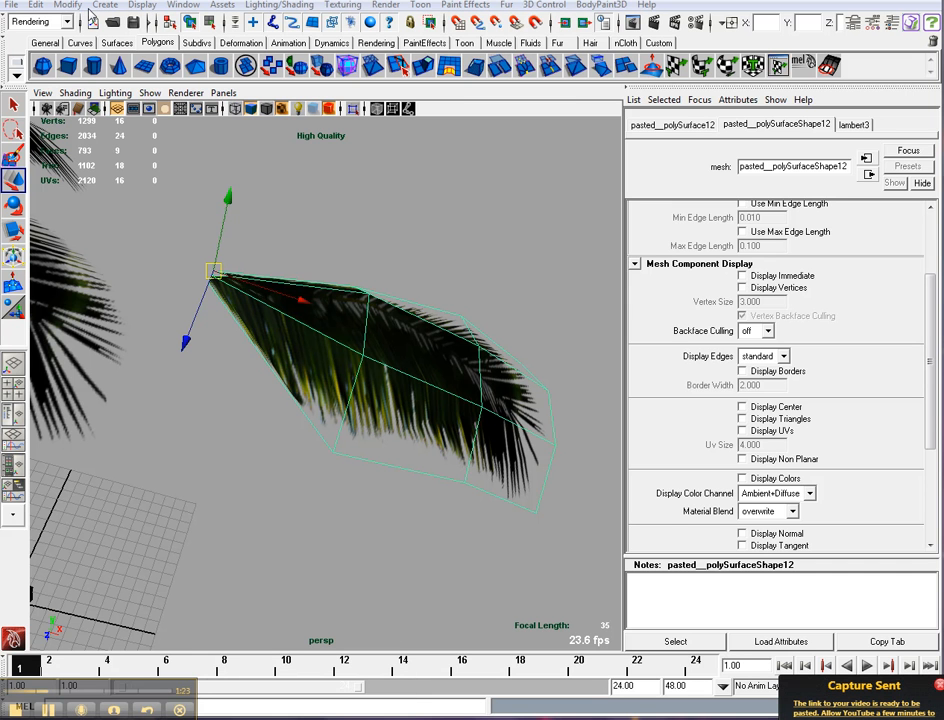
Switch to the Polygons menu set and triangulate the detached palm frond, then reselect it to check its edges
{"action": "left_click", "coordinate": [55, 21]}
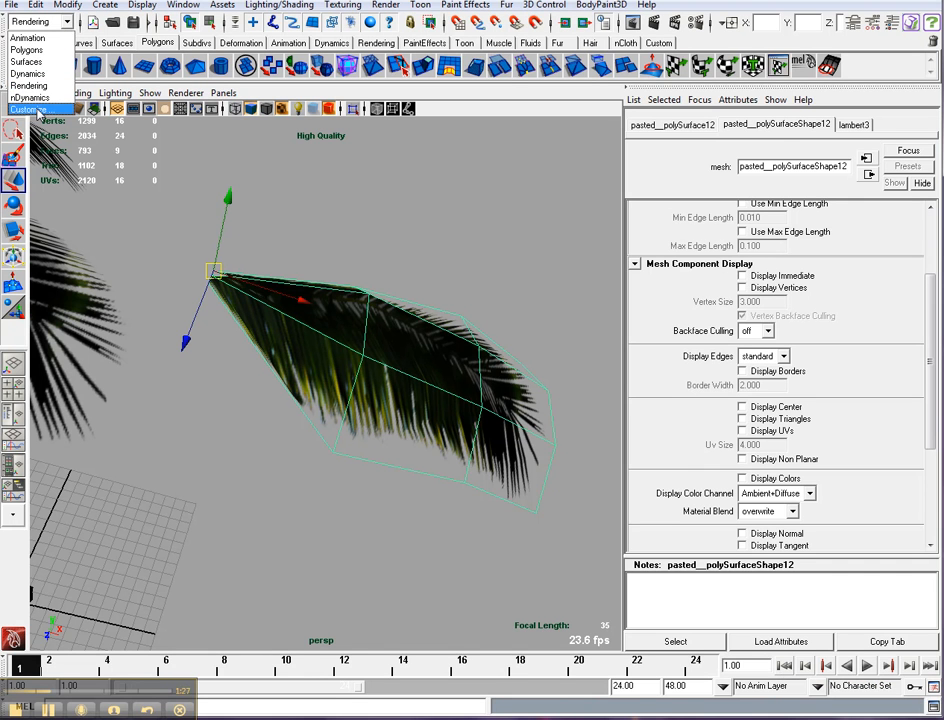
{"action": "left_click", "coordinate": [40, 51]}
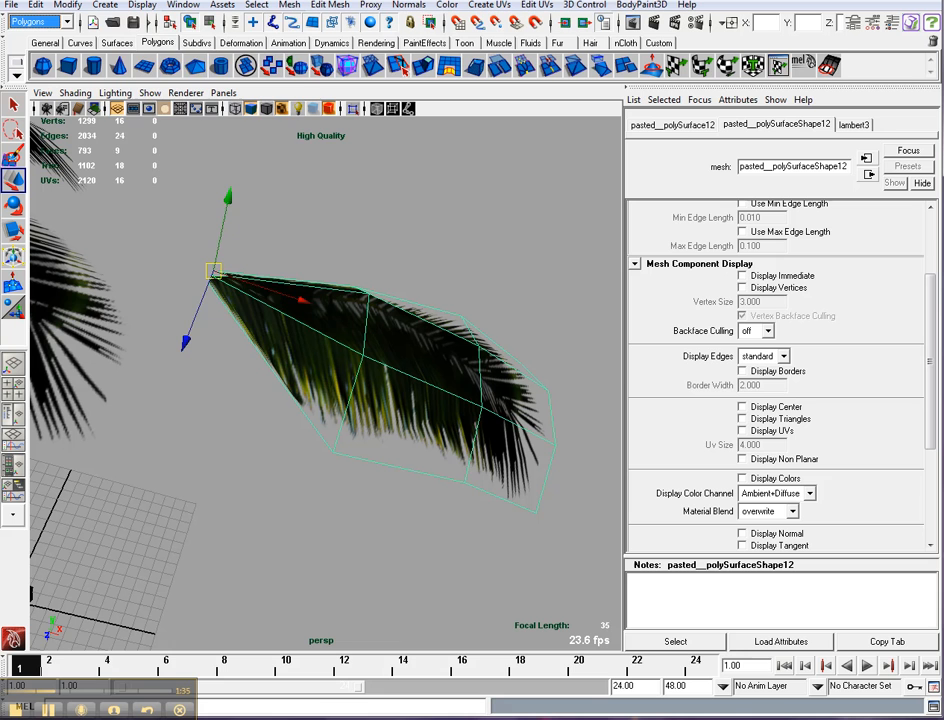
{"action": "left_click", "coordinate": [289, 5]}
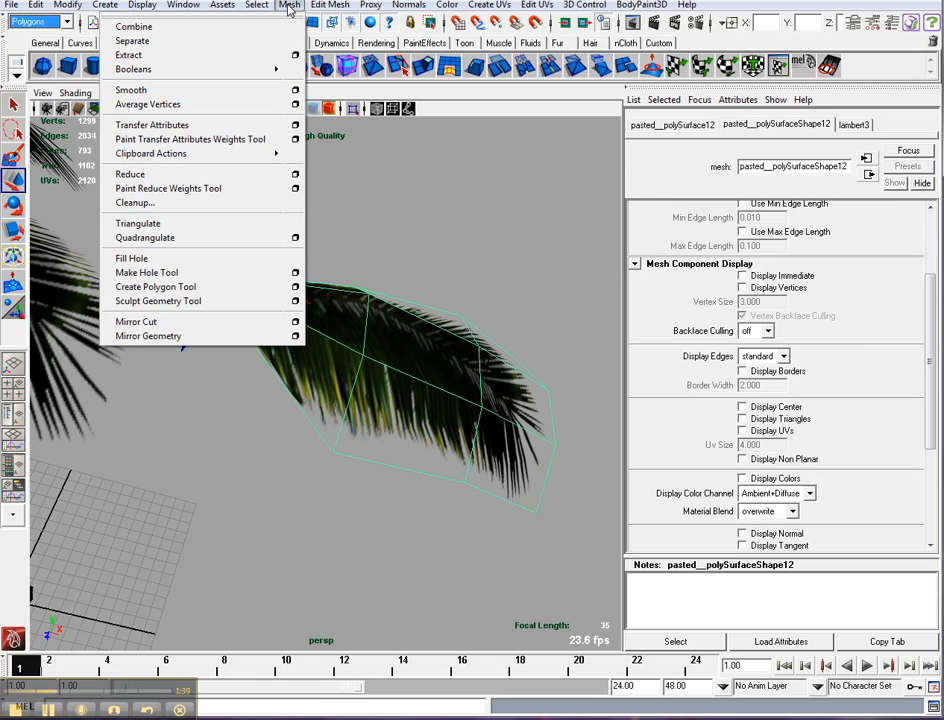
{"action": "left_click", "coordinate": [168, 224]}
{"action": "left_click", "coordinate": [396, 525]}
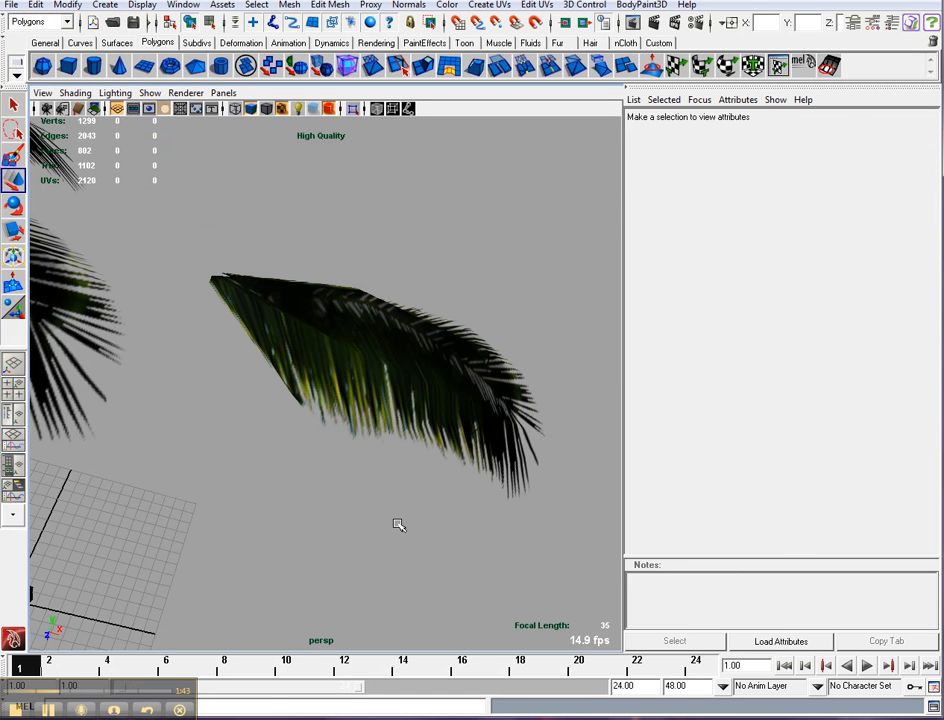
{"action": "left_click", "coordinate": [400, 418]}
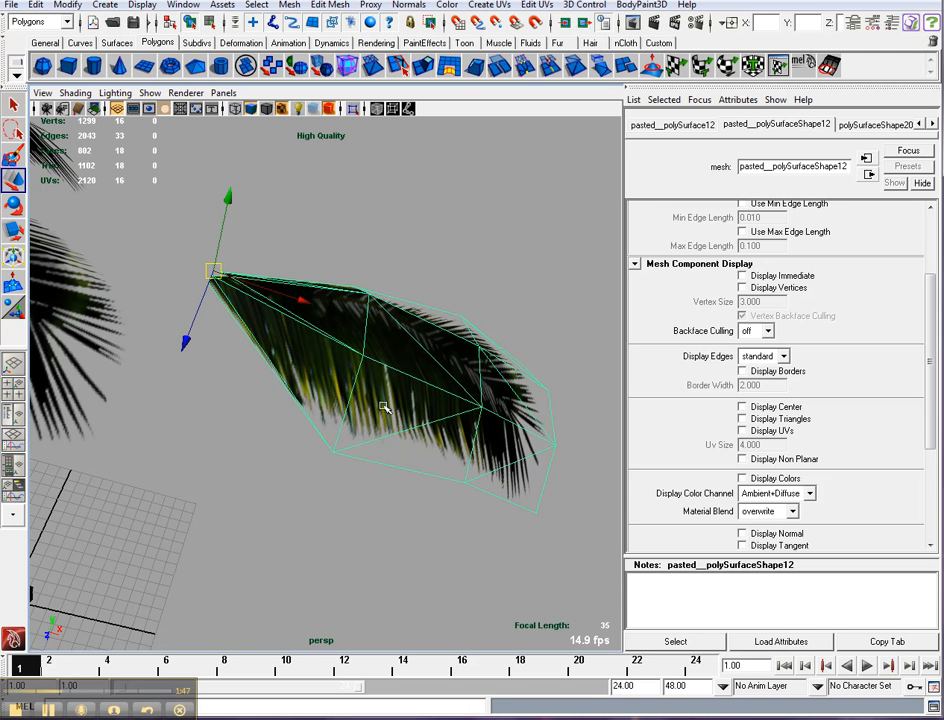
Undo the frond's triangulation
{"action": "key", "text": "ctrl+z"}
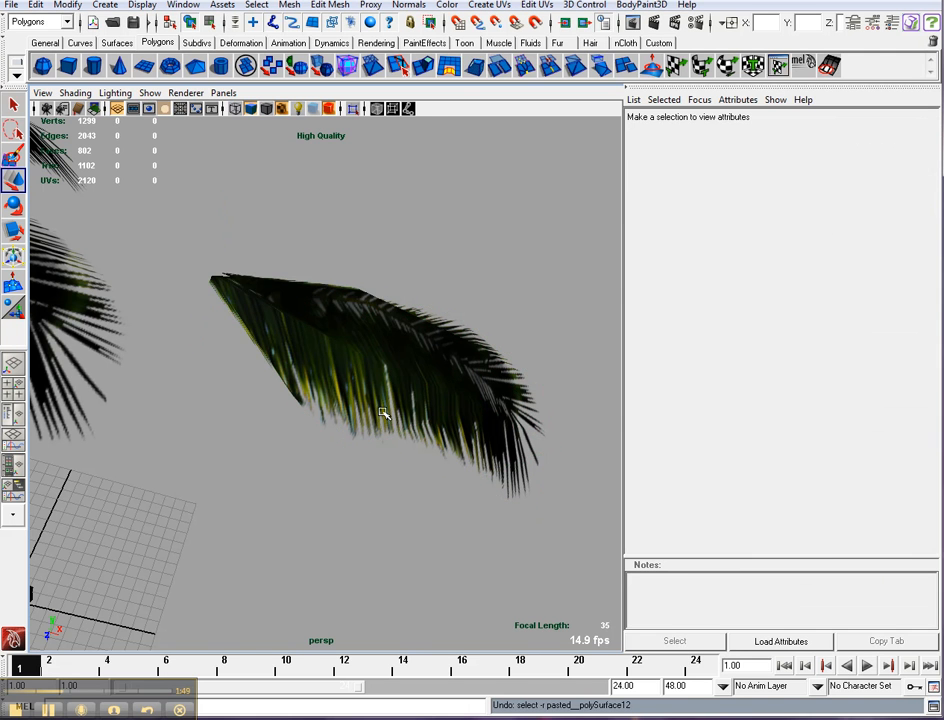
{"action": "key", "text": "ctrl+z"}
{"action": "key", "text": "ctrl+z"}
{"action": "key", "text": "ctrl+z"}
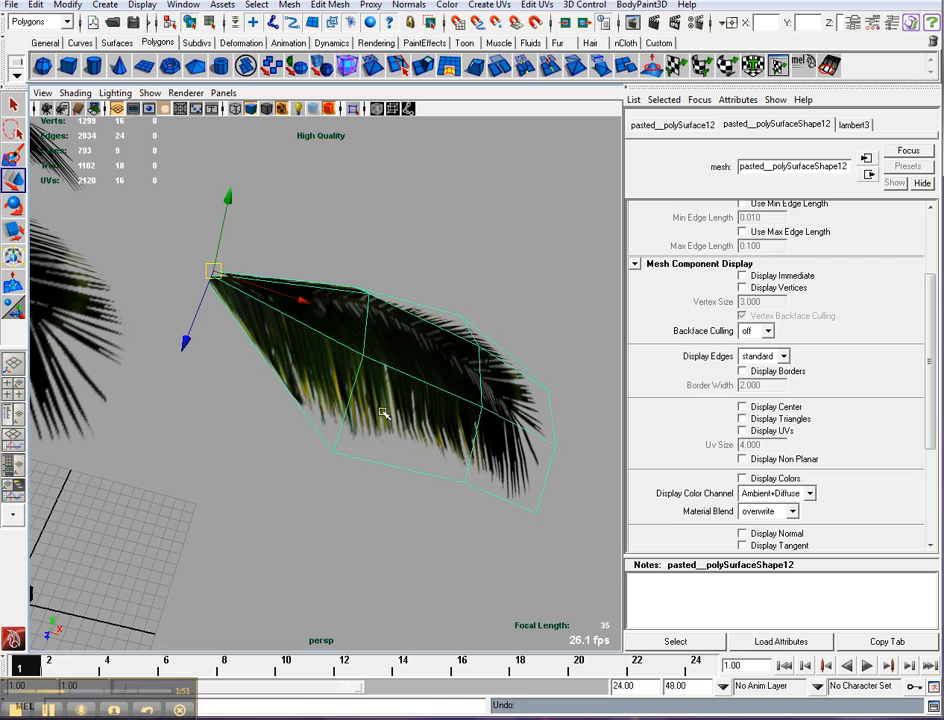
Move the detached frond over to the edge of the palm tree's crown
{"action": "left_click_drag", "start_coordinate": [231, 199], "coordinate": [212, 251]}
{"action": "left_click_drag", "start_coordinate": [278, 329], "coordinate": [3, 229]}
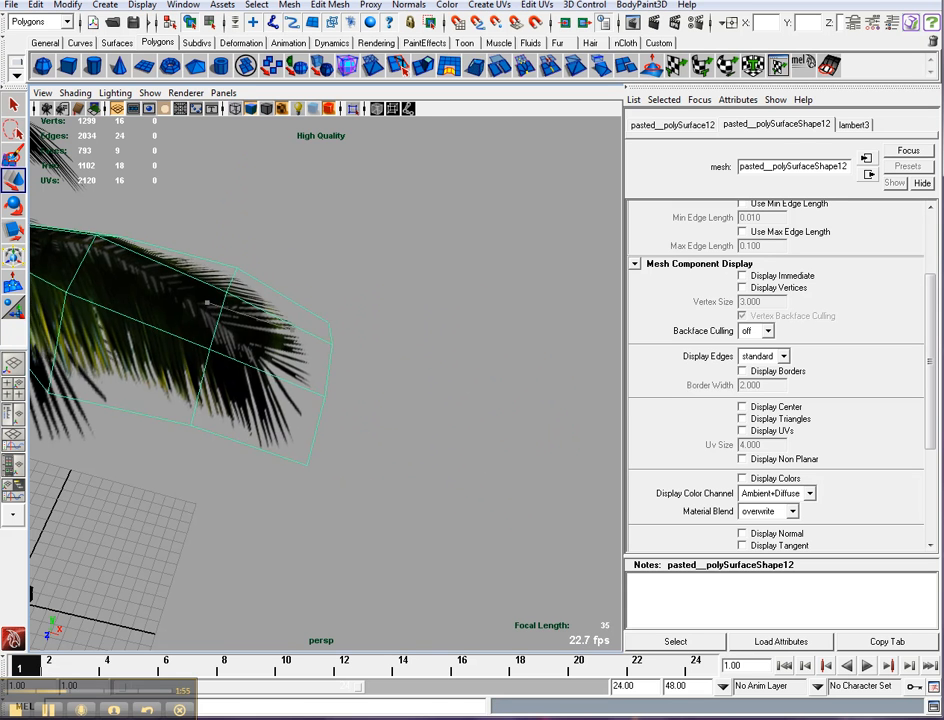
{"action": "scroll", "coordinate": [268, 344], "scroll_direction": "down", "scroll_amount": 6}
{"action": "scroll", "coordinate": [280, 352], "scroll_direction": "up", "scroll_amount": 5}
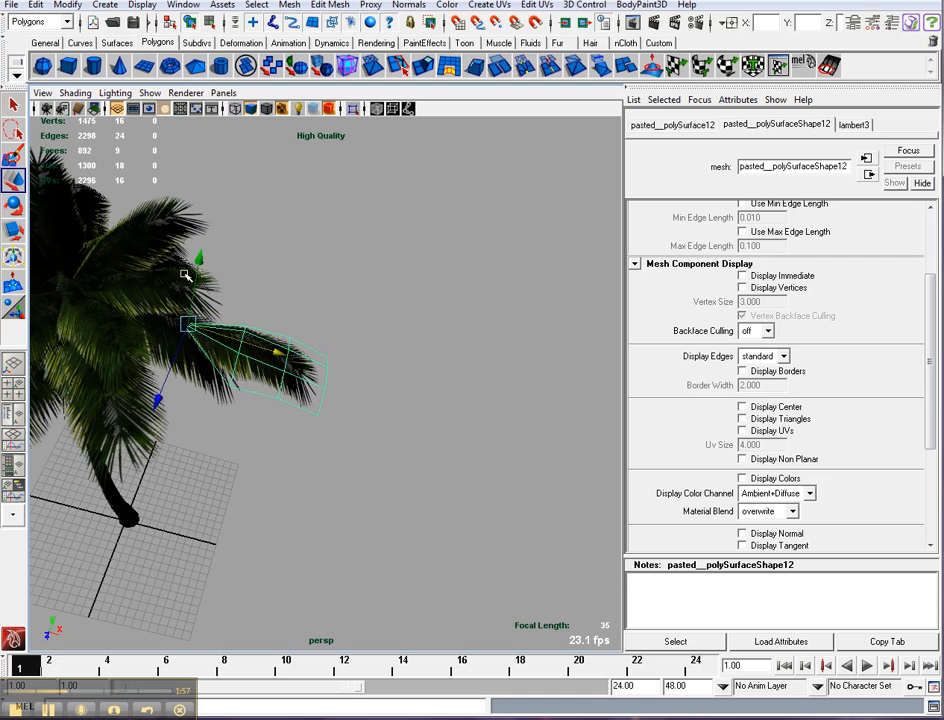
Select another frond in the palm's crown and move it away from the tree into empty space
{"action": "left_click", "coordinate": [160, 235]}
{"action": "left_click_drag", "start_coordinate": [66, 289], "coordinate": [345, 456]}
{"action": "scroll", "coordinate": [354, 449], "scroll_direction": "down", "scroll_amount": 6}
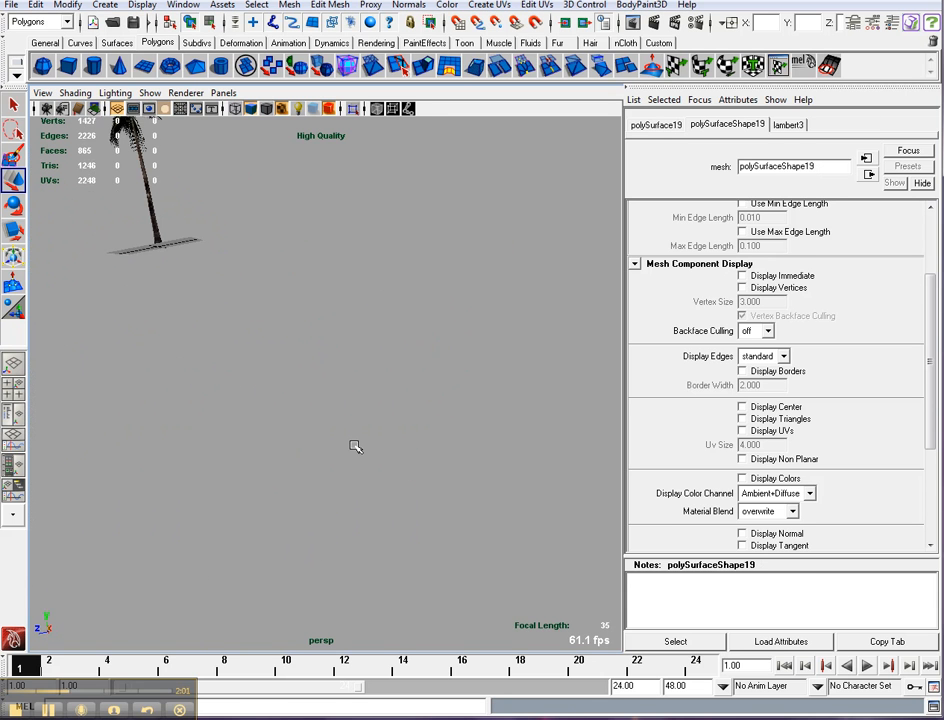
{"action": "key", "text": "f"}
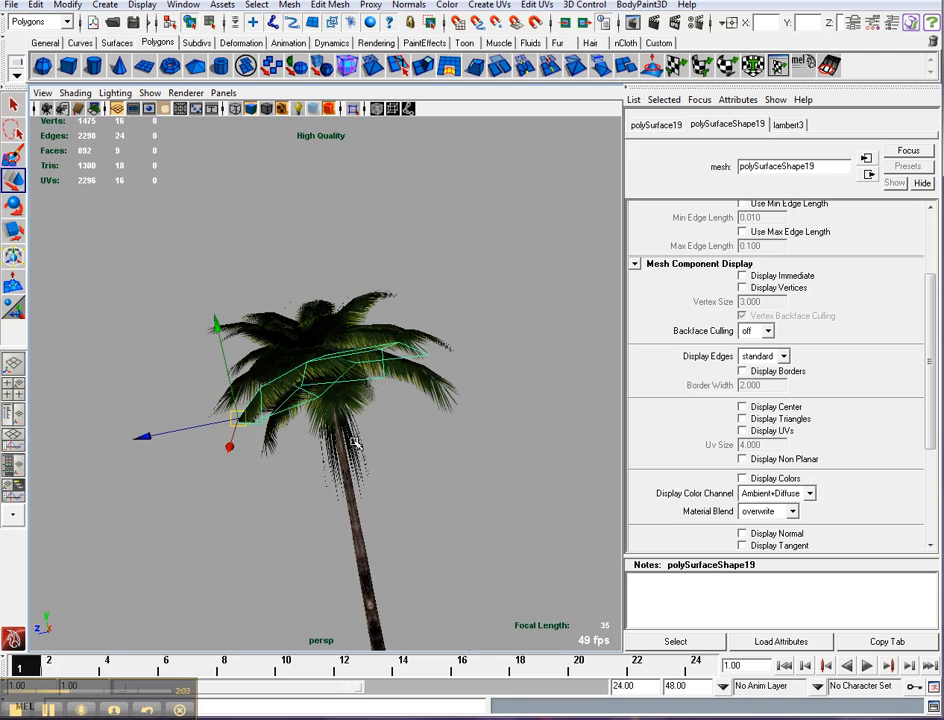
{"action": "left_click_drag", "start_coordinate": [355, 443], "coordinate": [362, 375], "text": "alt"}
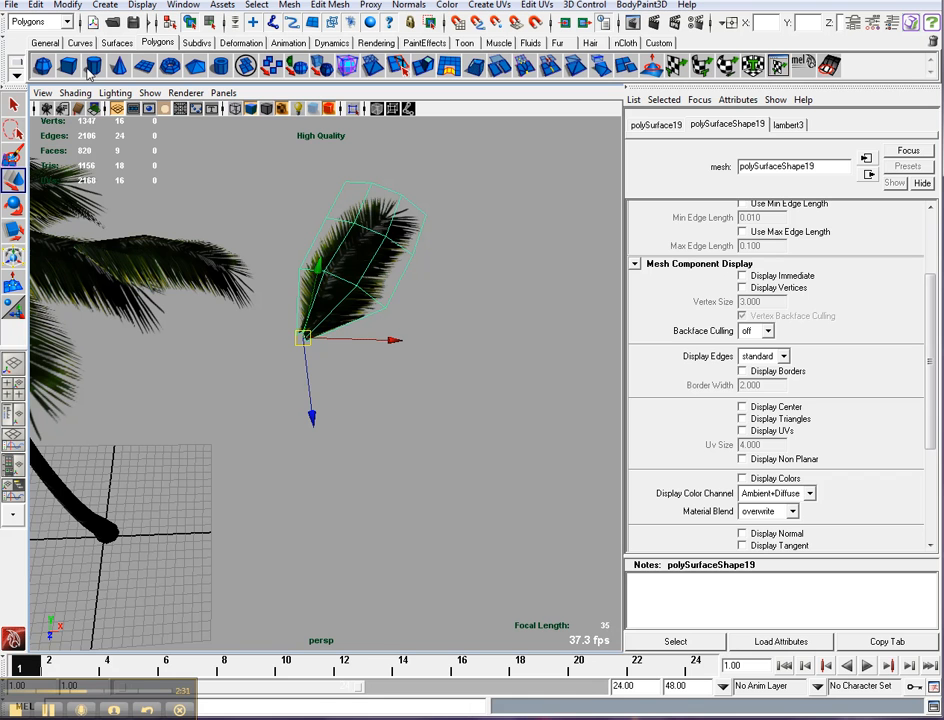
Draw a long rectangular polygon plane on the grid beside the palm trunk and frame it
{"action": "left_click", "coordinate": [145, 65]}
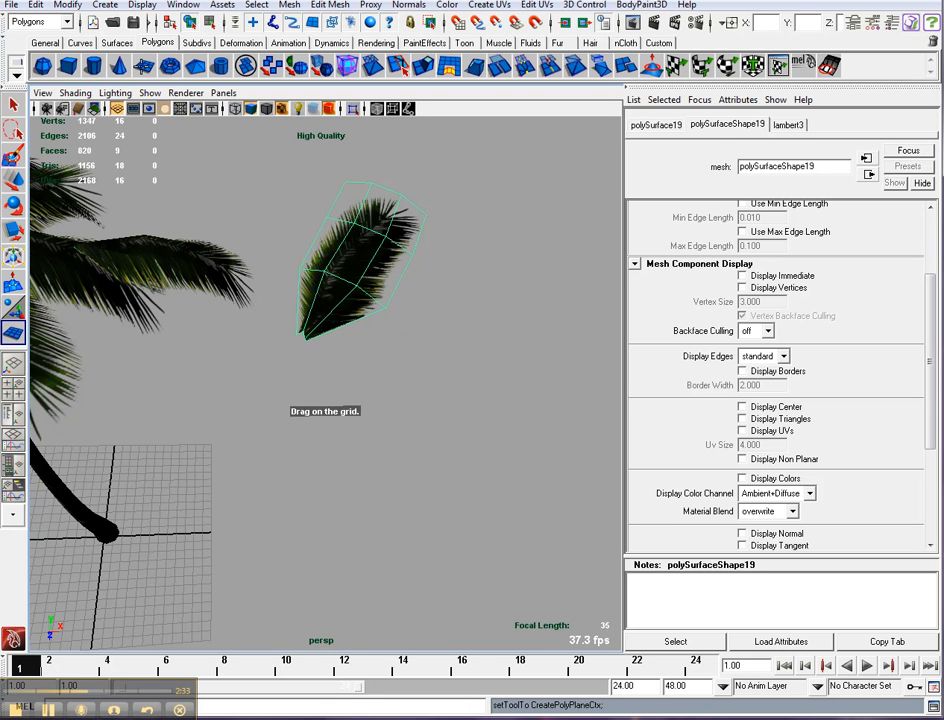
{"action": "left_click", "coordinate": [158, 497]}
{"action": "left_click_drag", "start_coordinate": [157, 492], "coordinate": [213, 573]}
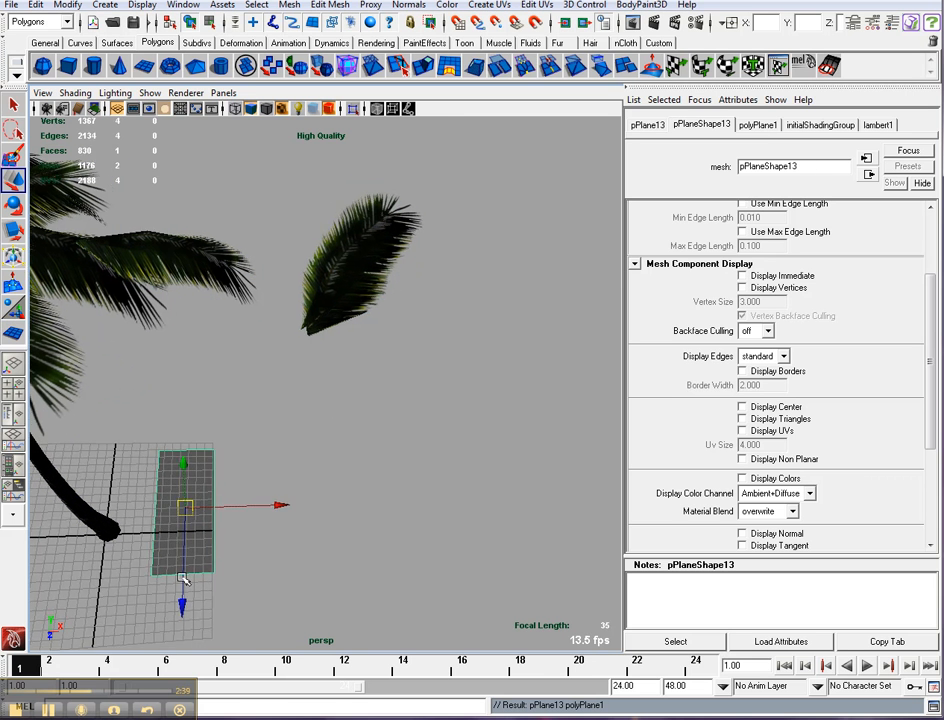
{"action": "middle_click_drag", "start_coordinate": [185, 575], "coordinate": [189, 571], "text": "alt"}
{"action": "key", "text": "f"}
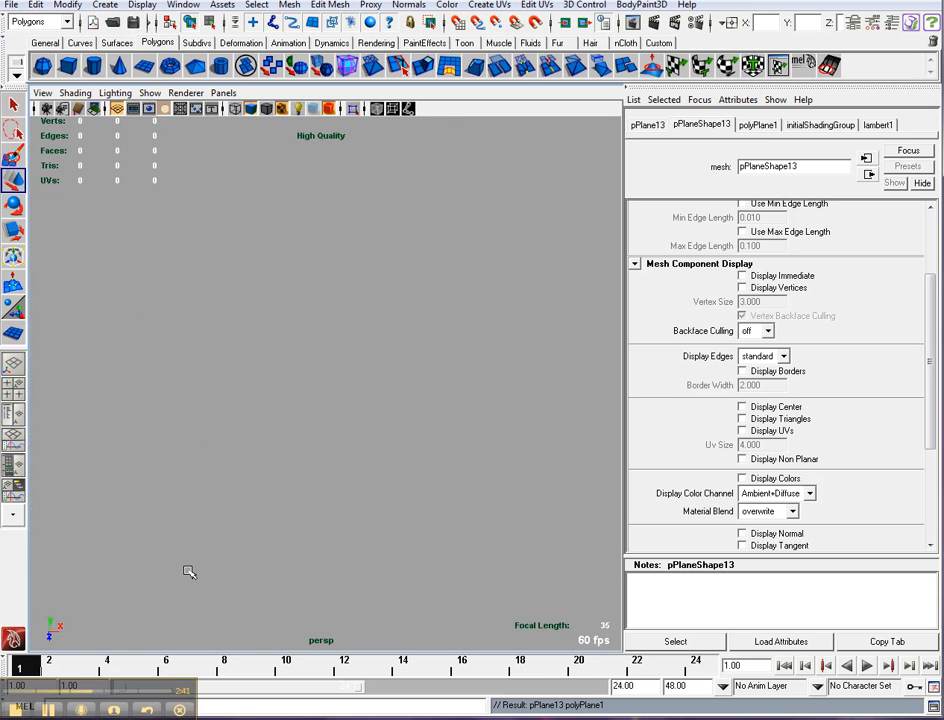
{"action": "scroll", "coordinate": [193, 571], "scroll_direction": "down", "scroll_amount": 4}
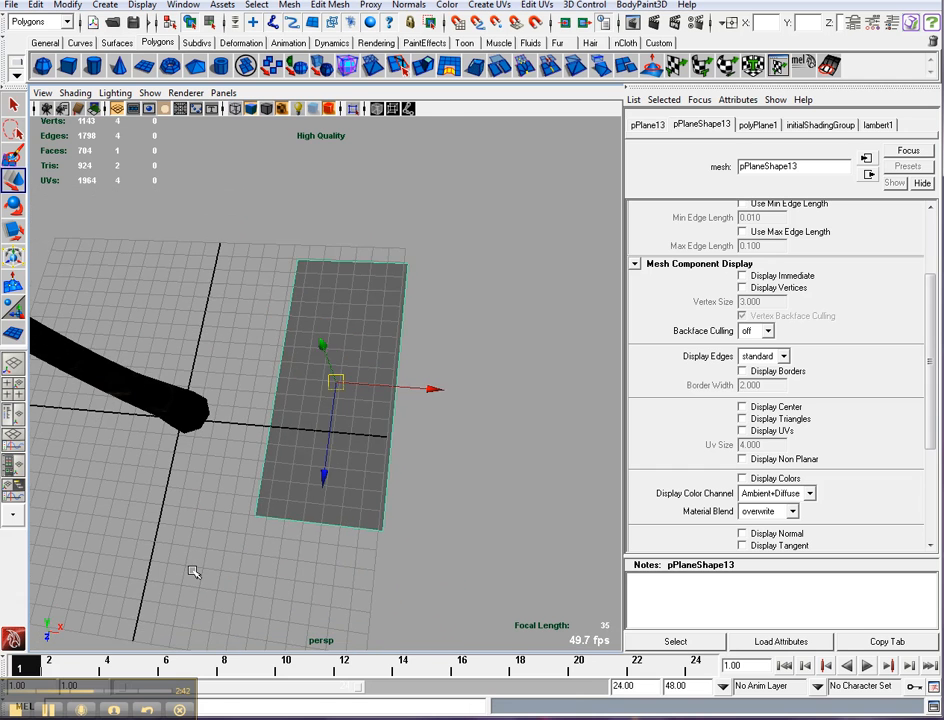
{"action": "scroll", "coordinate": [175, 495], "scroll_direction": "down", "scroll_amount": 4}
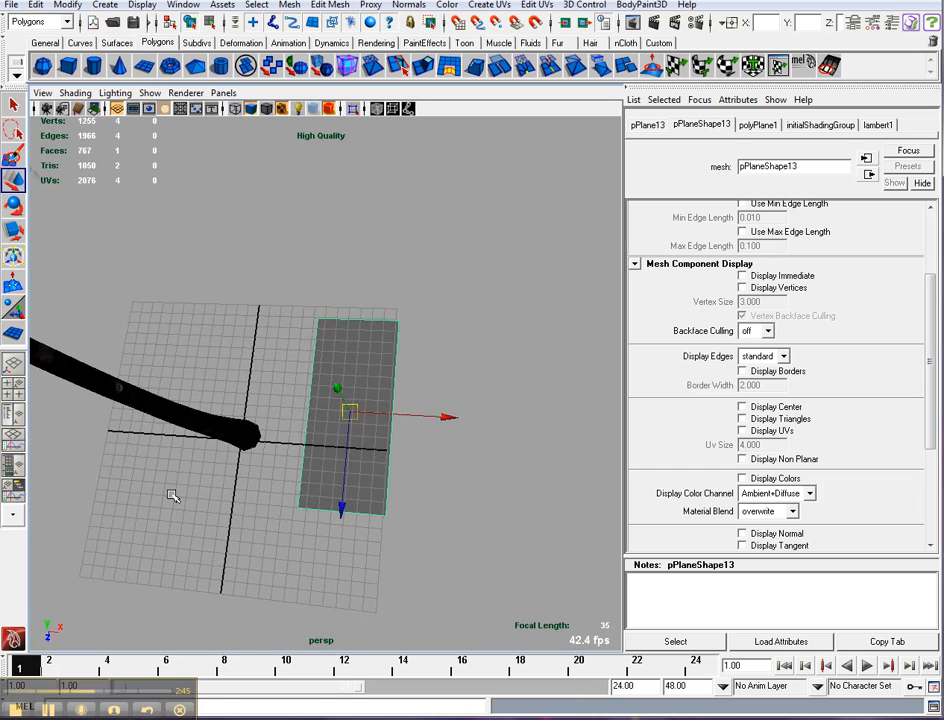
Try scaling the new plane along its Z and X axes
{"action": "left_click_drag", "start_coordinate": [172, 494], "coordinate": [4, 314], "text": "alt"}
{"action": "key", "text": "r"}
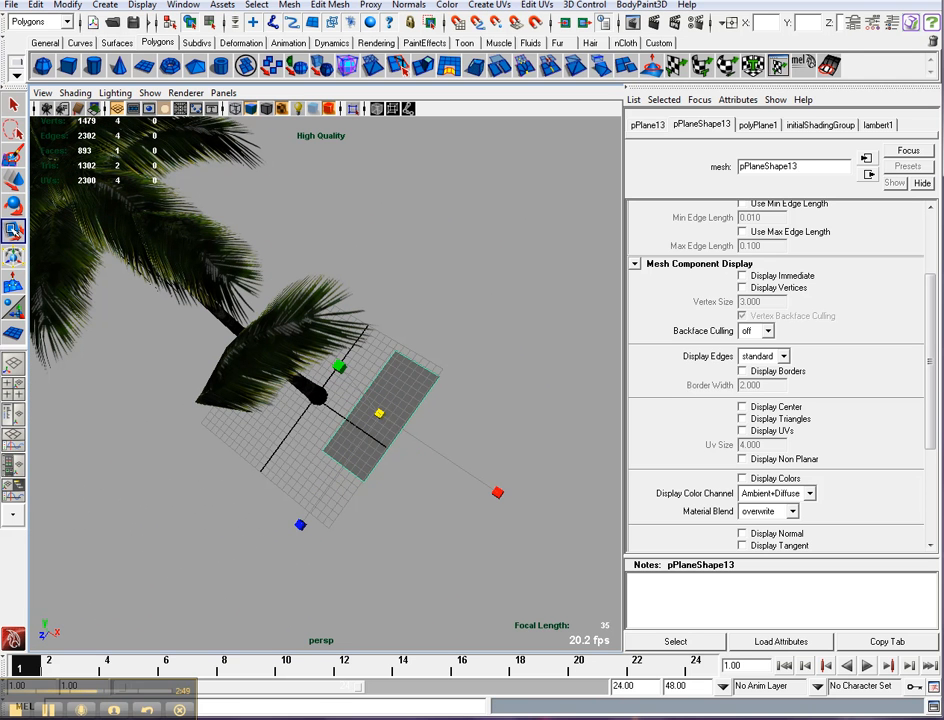
{"action": "left_click_drag", "start_coordinate": [302, 525], "coordinate": [320, 495]}
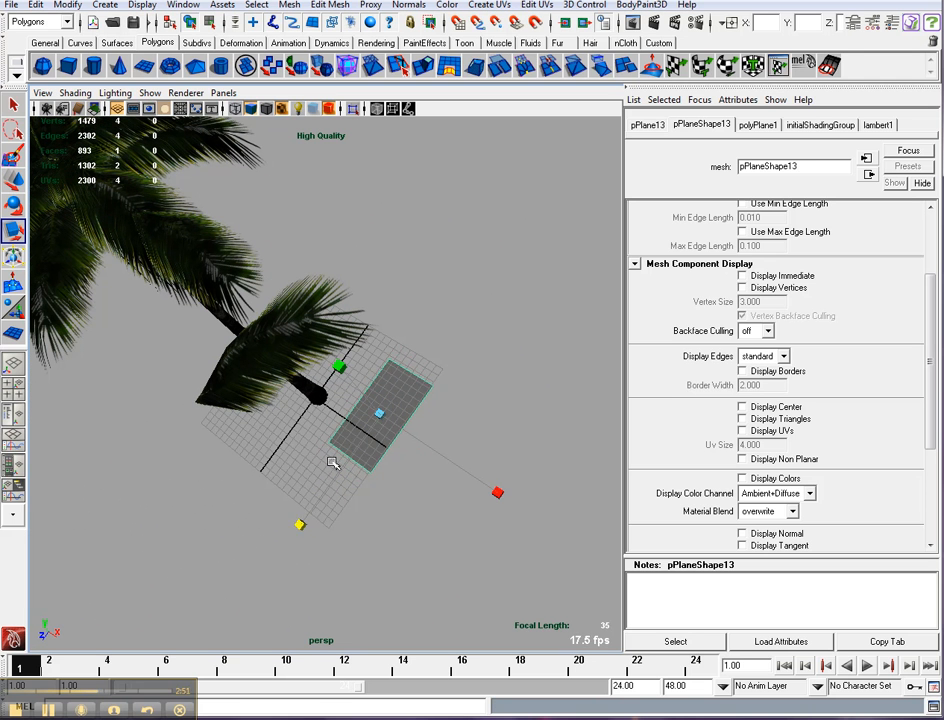
{"action": "mouse_move", "coordinate": [500, 494]}
{"action": "left_mouse_down"}
{"action": "mouse_move", "coordinate": [487, 483]}
{"action": "mouse_move", "coordinate": [482, 501]}
{"action": "left_mouse_up"}
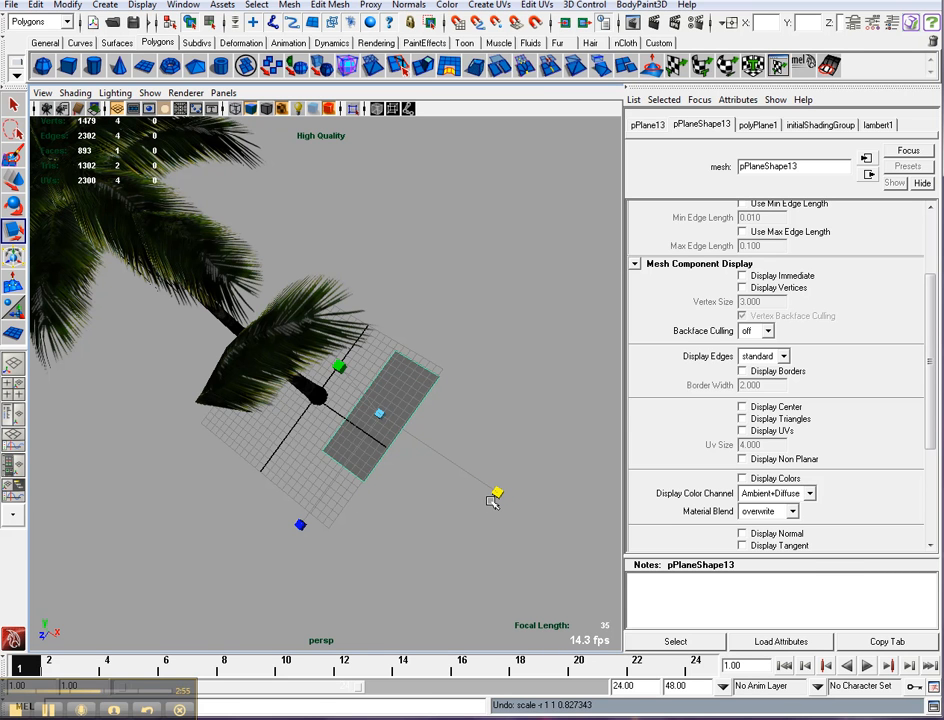
Check the plane's transform attributes, replace them with the Channel Box display, and activate the Move tool
{"action": "left_click", "coordinate": [660, 125]}
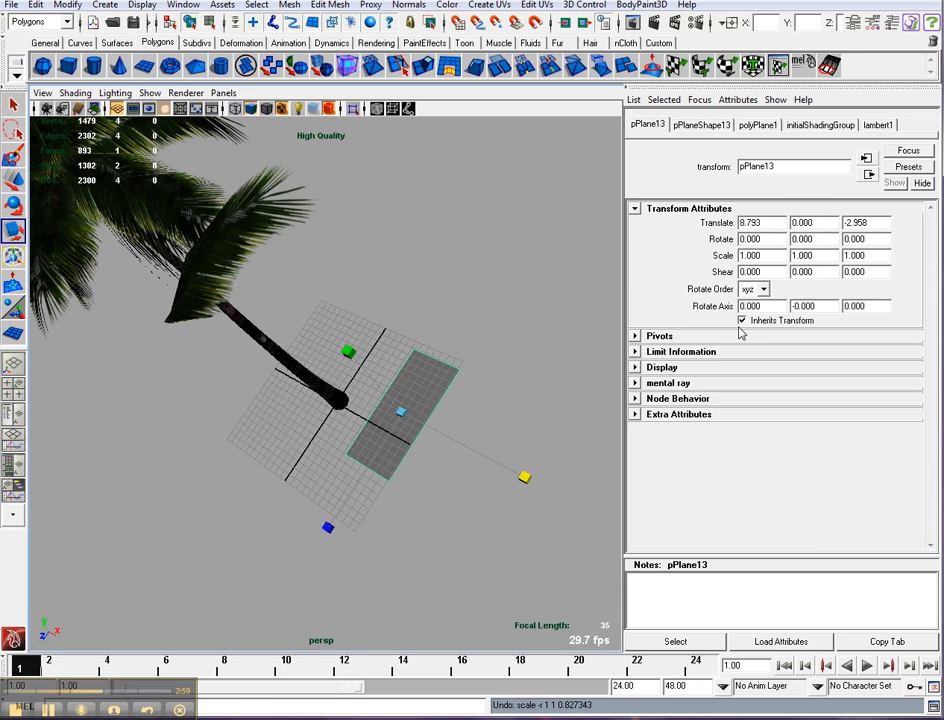
{"action": "key", "text": "ctrl+a"}
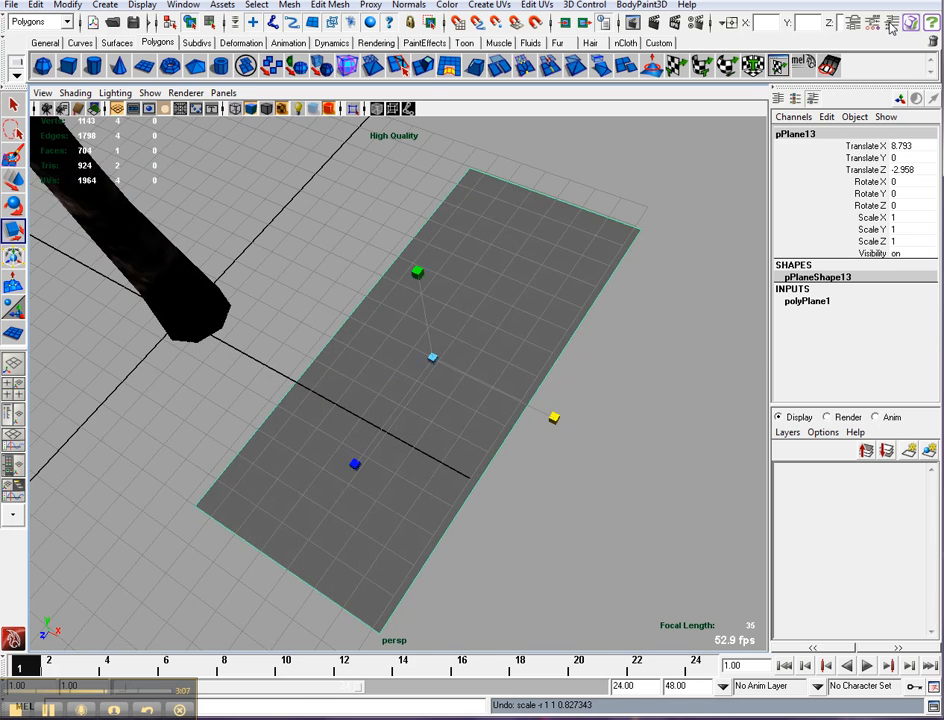
{"action": "key", "text": "w"}
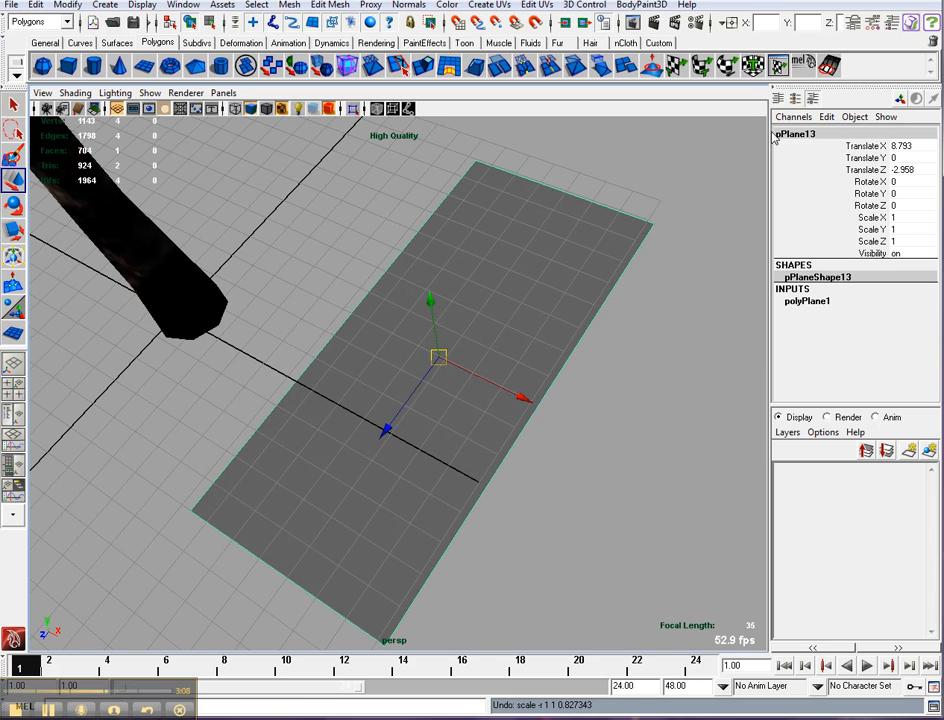
{"action": "left_click", "coordinate": [892, 24]}
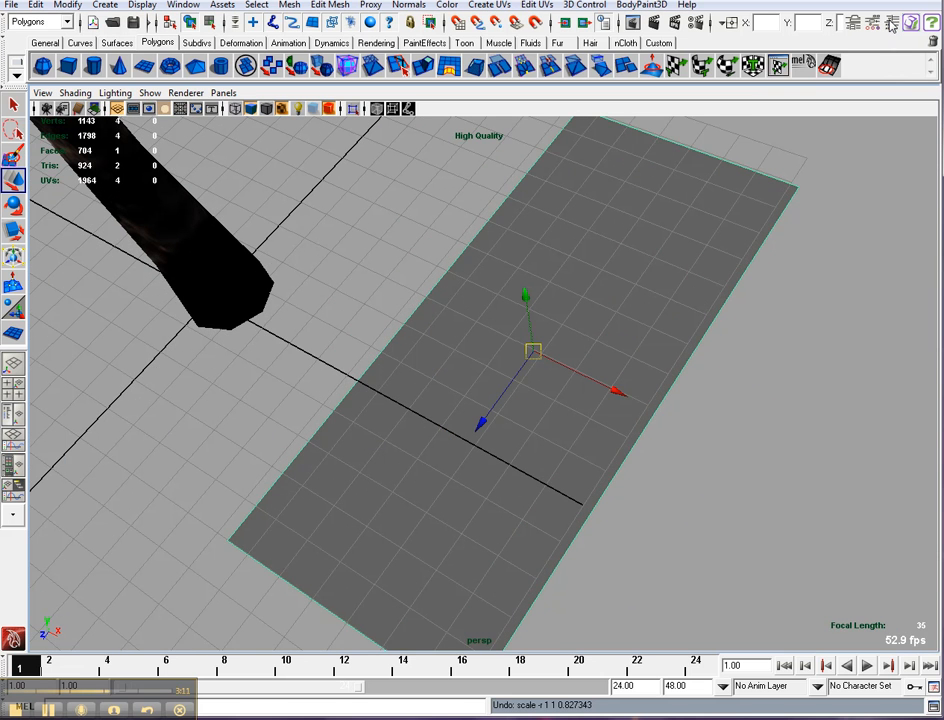
{"action": "left_click", "coordinate": [891, 23]}
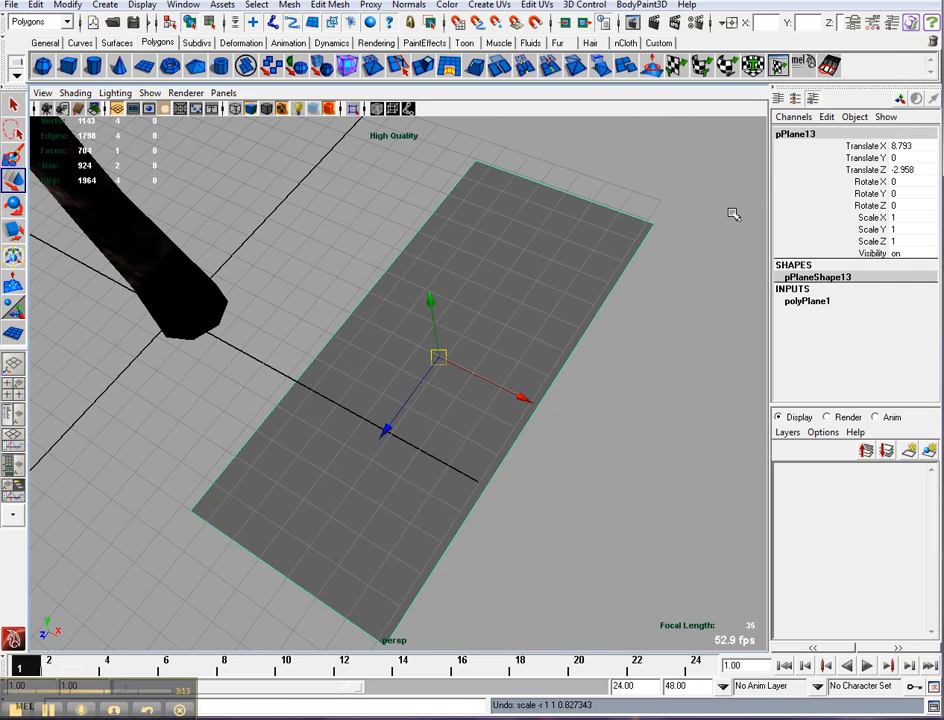
Move the plane along X to a Translate X of 8.326 using its Channel Box attribute
{"action": "left_click", "coordinate": [869, 146]}
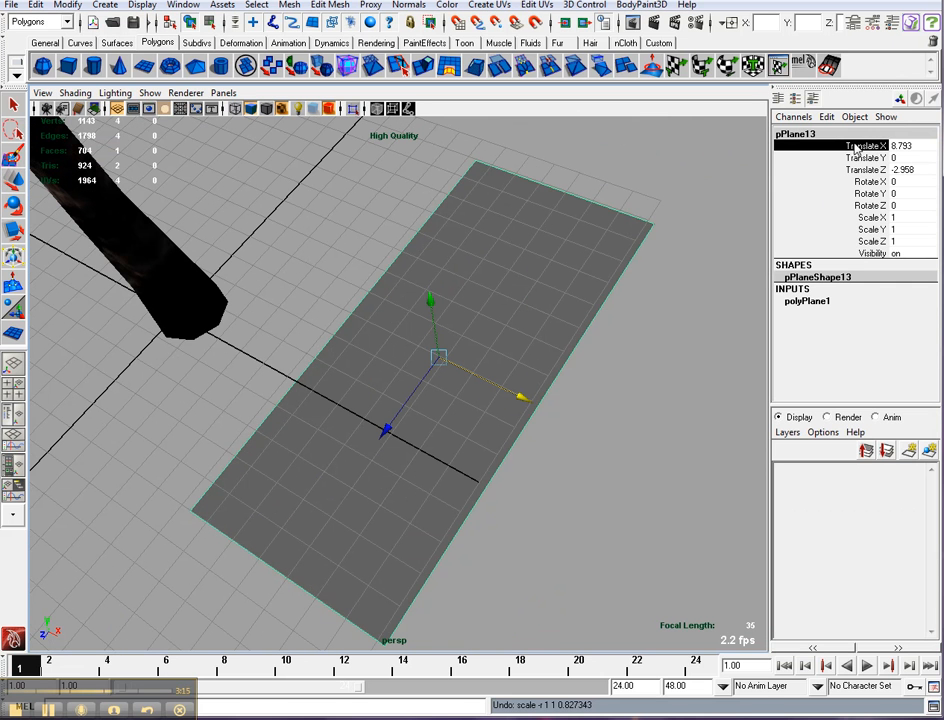
{"action": "middle_click_drag", "start_coordinate": [651, 333], "coordinate": [642, 368]}
{"action": "scroll", "coordinate": [700, 320], "scroll_direction": "down", "scroll_amount": 2}
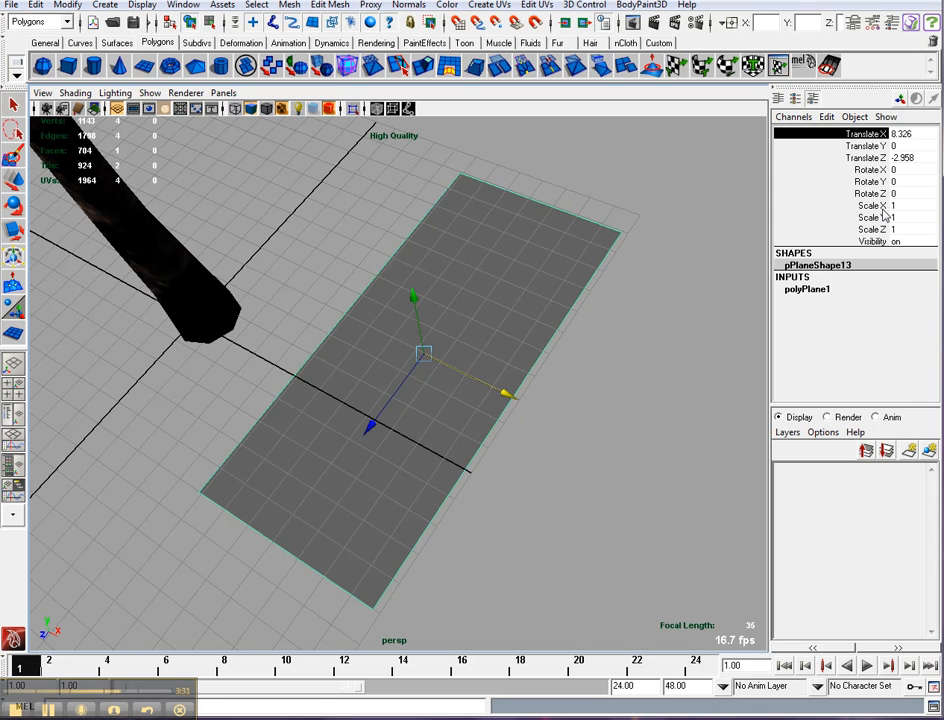
Rename the plane's polyPlane1 construction input to Leaf
{"action": "left_click", "coordinate": [789, 294]}
{"action": "double_click", "coordinate": [812, 289]}
{"action": "left_click_drag", "start_coordinate": [828, 288], "coordinate": [760, 289]}
{"action": "type", "text": "Leaf"}
{"action": "key", "text": "Return"}
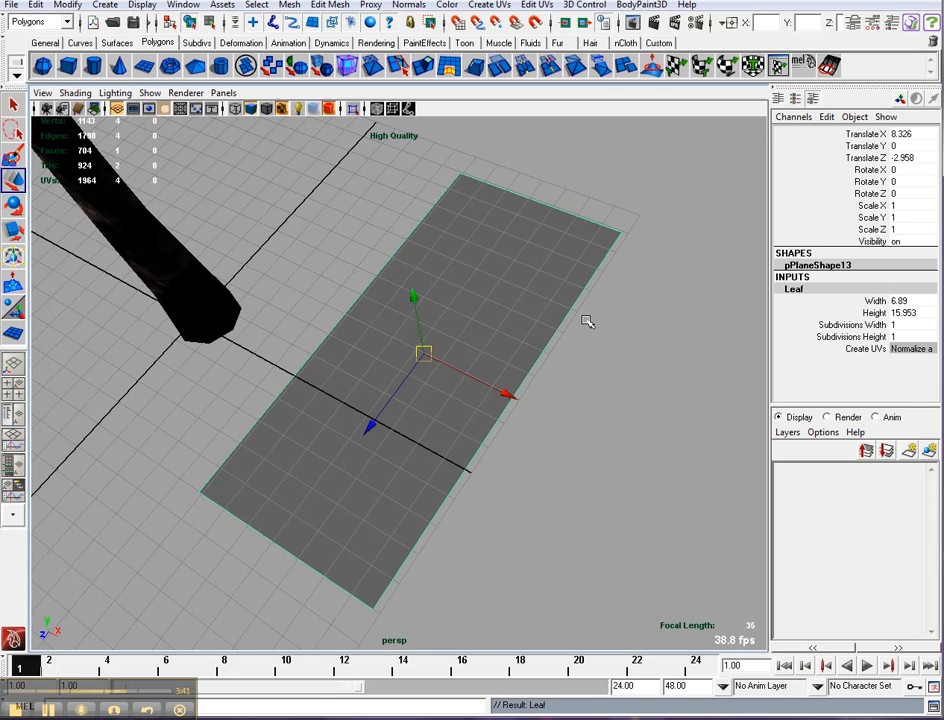
Try a width of 7 for the plane with heights of 10 and 15
{"action": "left_click", "coordinate": [905, 301]}
{"action": "type", "text": "7"}
{"action": "key", "text": "Return"}
{"action": "left_click", "coordinate": [904, 313]}
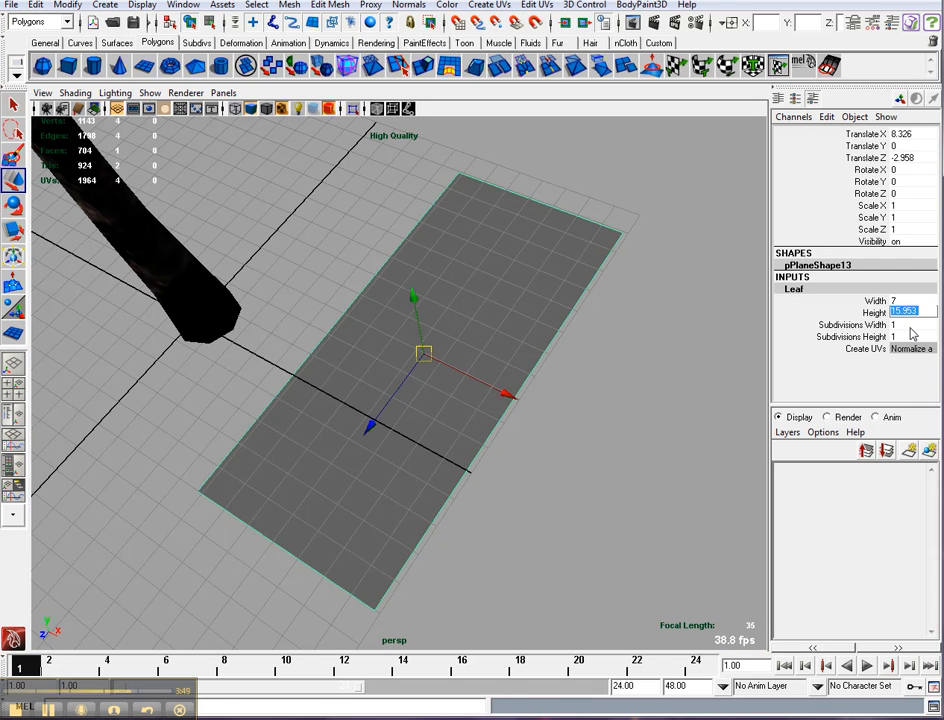
{"action": "type", "text": "10"}
{"action": "key", "text": "Return"}
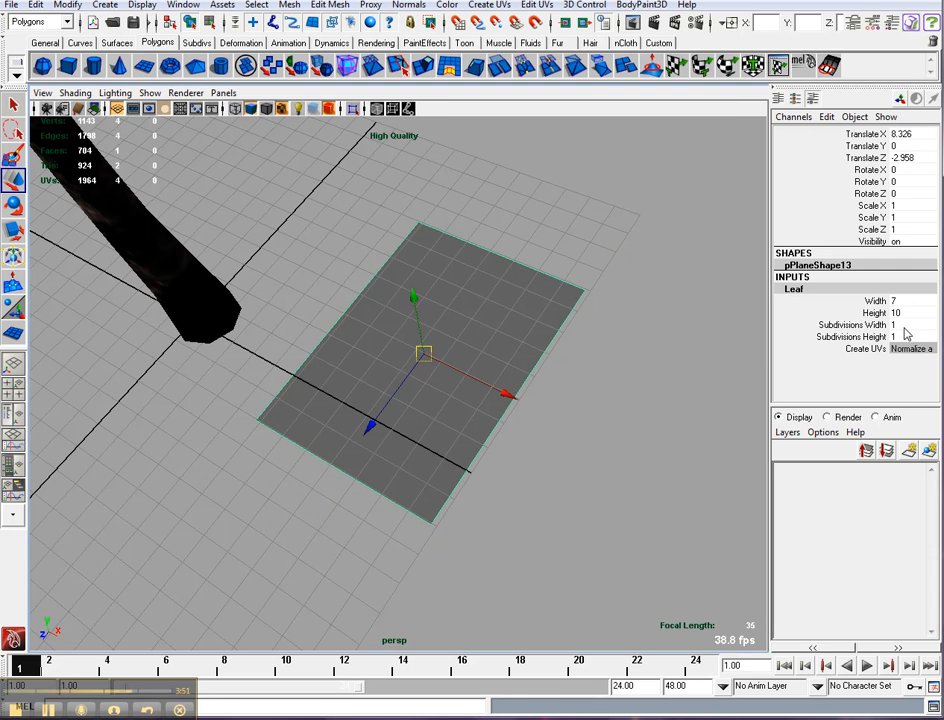
{"action": "left_click", "coordinate": [911, 310]}
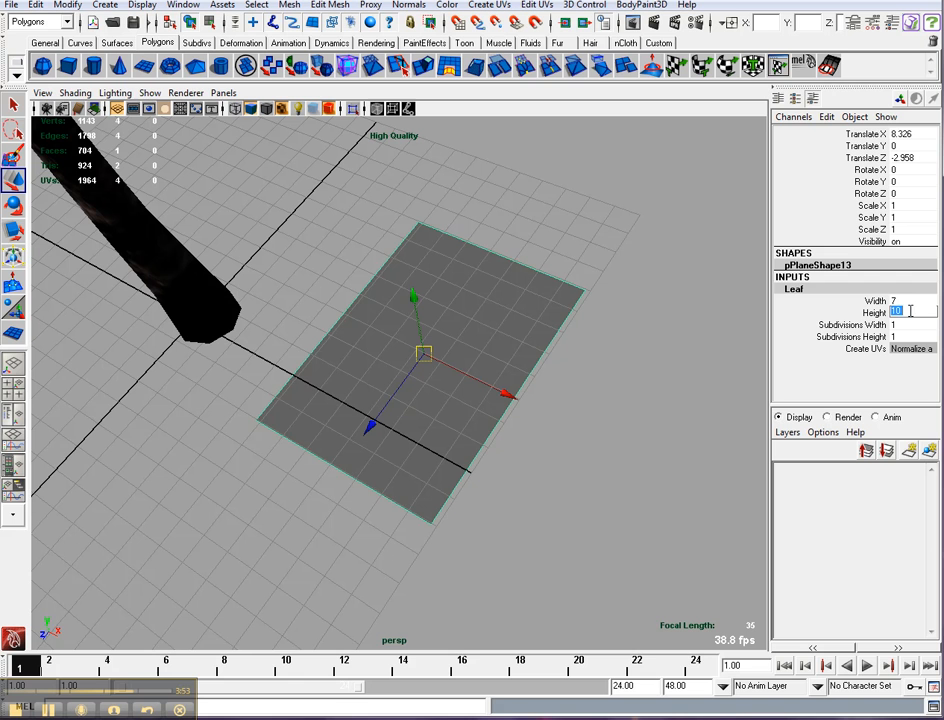
{"action": "key", "text": "Return"}
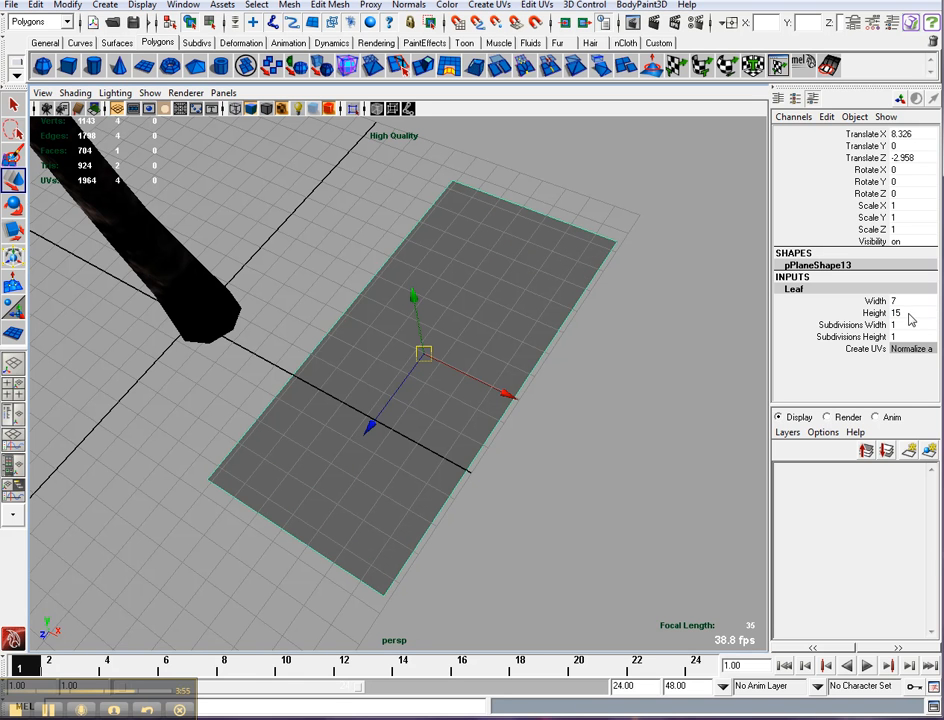
Set the plane's width to 8 and its height to 16
{"action": "left_click", "coordinate": [903, 301]}
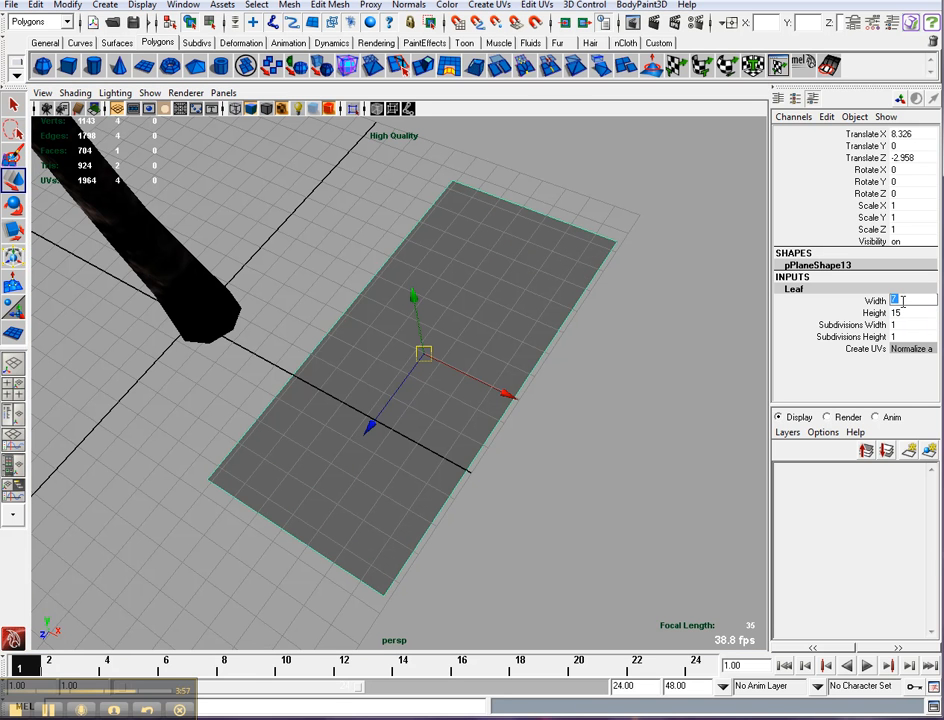
{"action": "type", "text": "8"}
{"action": "left_click", "coordinate": [908, 314]}
{"action": "type", "text": "16"}
{"action": "key", "text": "Return"}
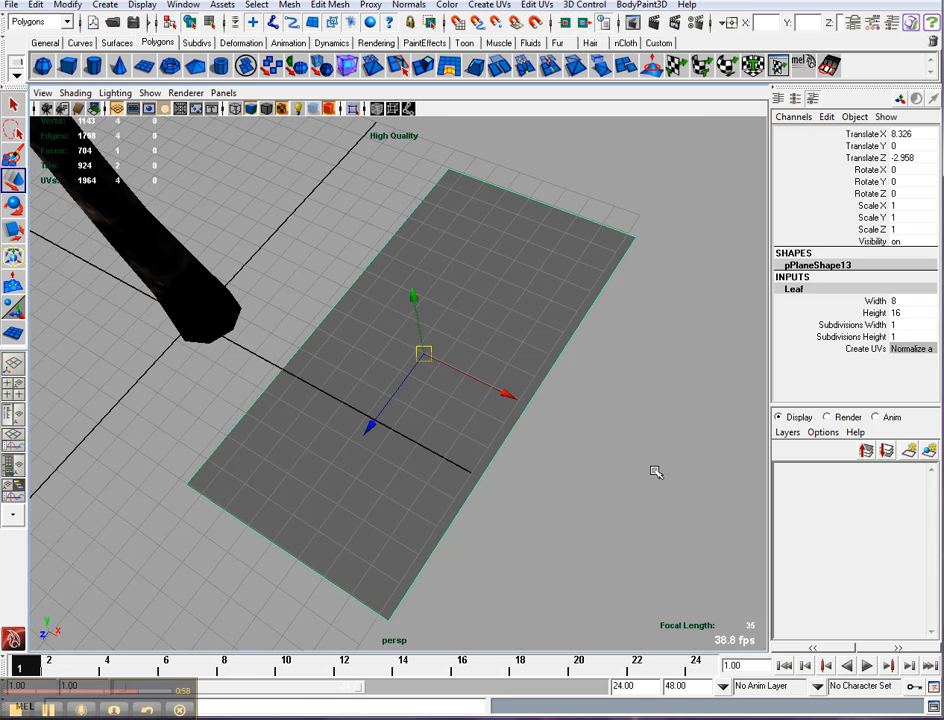
{"action": "scroll", "coordinate": [655, 472], "scroll_direction": "down", "scroll_amount": 3}
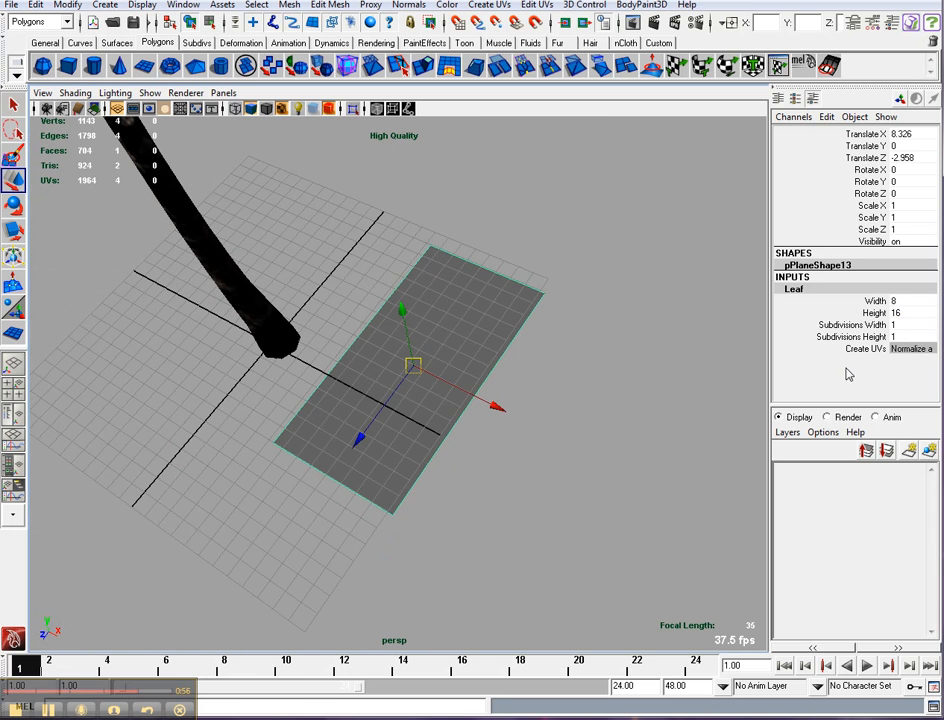
Examine the edge layout of the existing separate frond as a subdivision reference, and reselect the new plane
{"action": "left_click", "coordinate": [879, 326]}
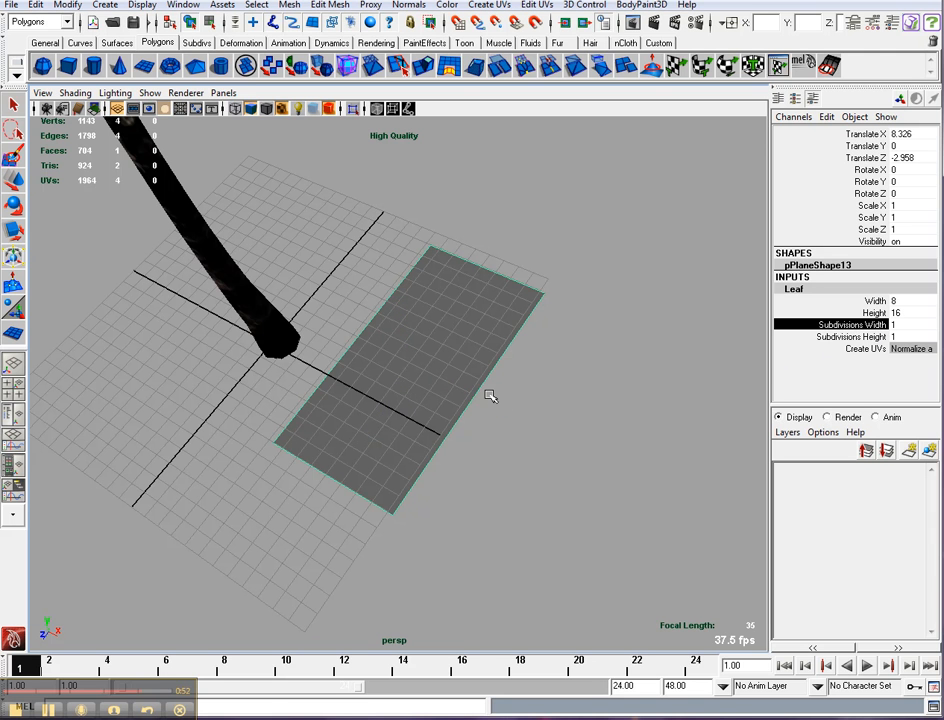
{"action": "scroll", "coordinate": [534, 431], "scroll_direction": "down", "scroll_amount": 6}
{"action": "scroll", "coordinate": [521, 419], "scroll_direction": "up", "scroll_amount": 3}
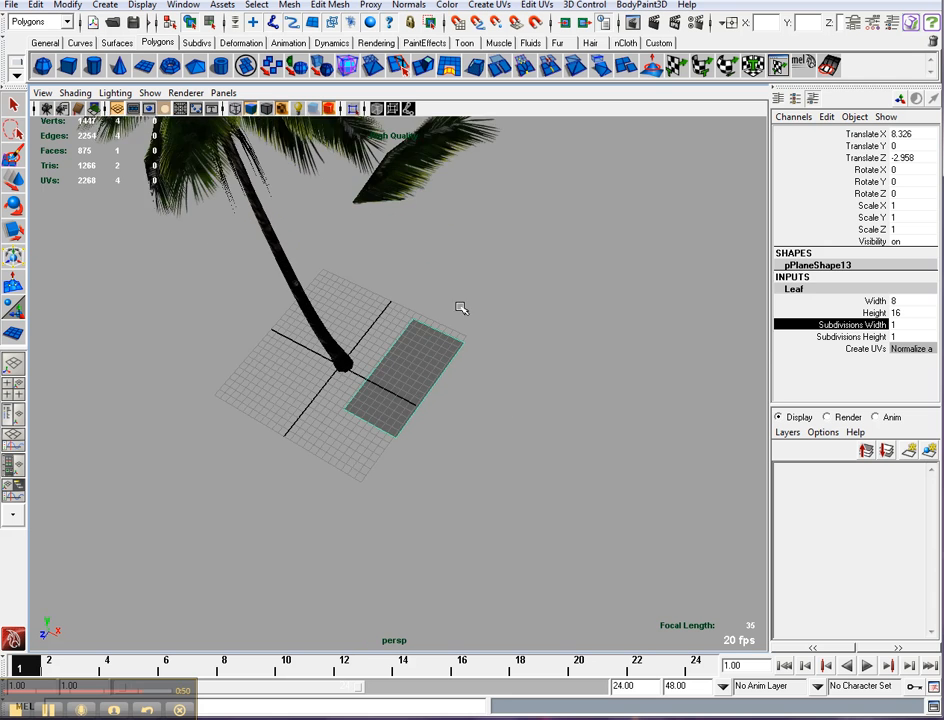
{"action": "left_click", "coordinate": [415, 175]}
{"action": "key", "text": "f"}
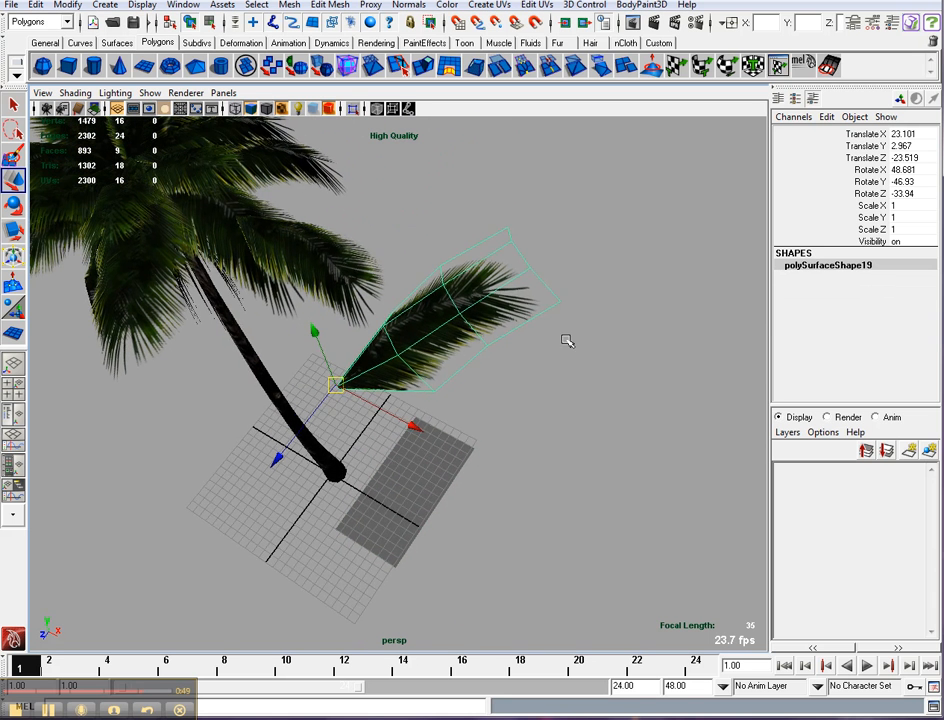
{"action": "left_click_drag", "start_coordinate": [525, 348], "coordinate": [464, 453], "text": "alt"}
{"action": "middle_click_drag", "start_coordinate": [464, 452], "coordinate": [479, 387], "text": "alt"}
{"action": "left_click", "coordinate": [448, 397]}
{"action": "scroll", "coordinate": [607, 430], "scroll_direction": "up", "scroll_amount": 2}
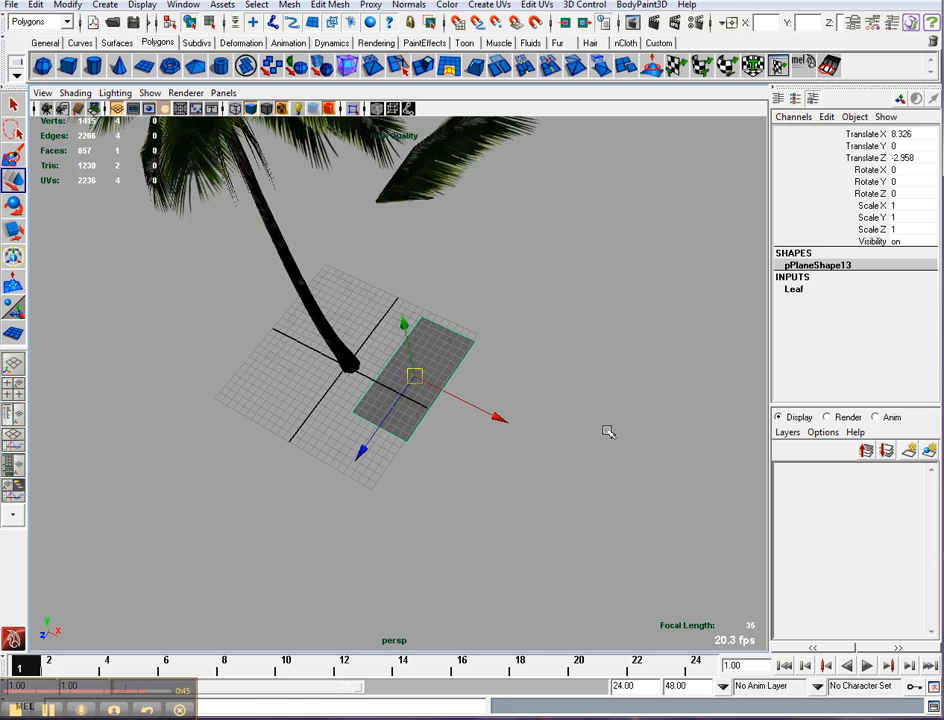
Raise the plane above the grid along Y to a Translate Y of about 2.414
{"action": "middle_click_drag", "start_coordinate": [473, 269], "coordinate": [487, 380], "text": "alt"}
{"action": "scroll", "coordinate": [487, 380], "scroll_direction": "up", "scroll_amount": 2}
{"action": "left_click_drag", "start_coordinate": [466, 412], "coordinate": [463, 388]}
{"action": "left_click_drag", "start_coordinate": [481, 398], "coordinate": [506, 419], "text": "alt"}
{"action": "middle_click_drag", "start_coordinate": [506, 419], "coordinate": [535, 446], "text": "alt"}
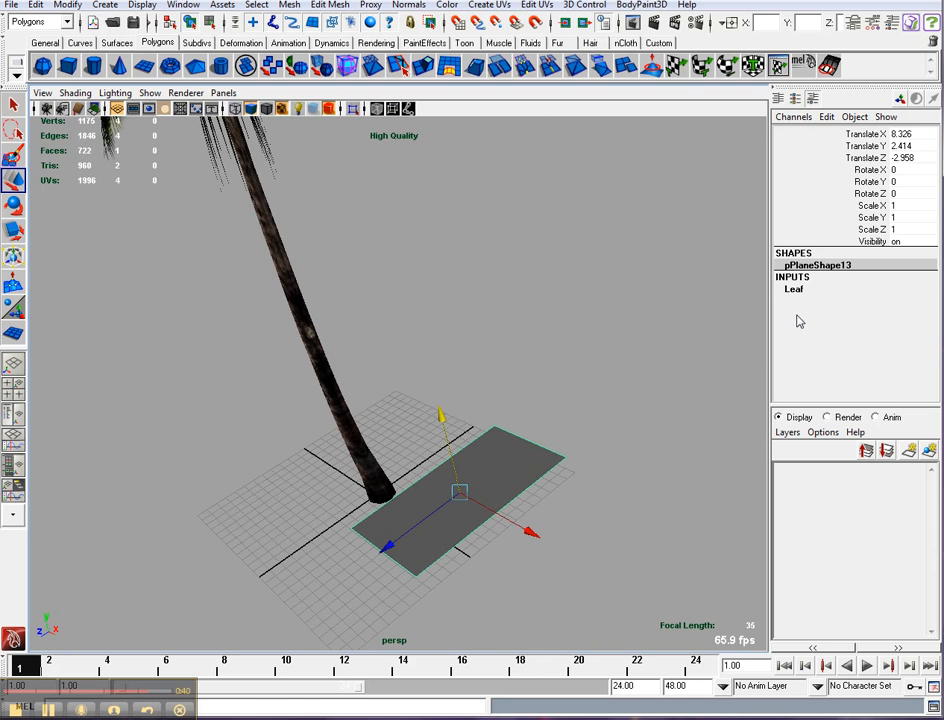
Set the plane's Leaf input to 3 width subdivisions and 3 height subdivisions
{"action": "left_click", "coordinate": [792, 291]}
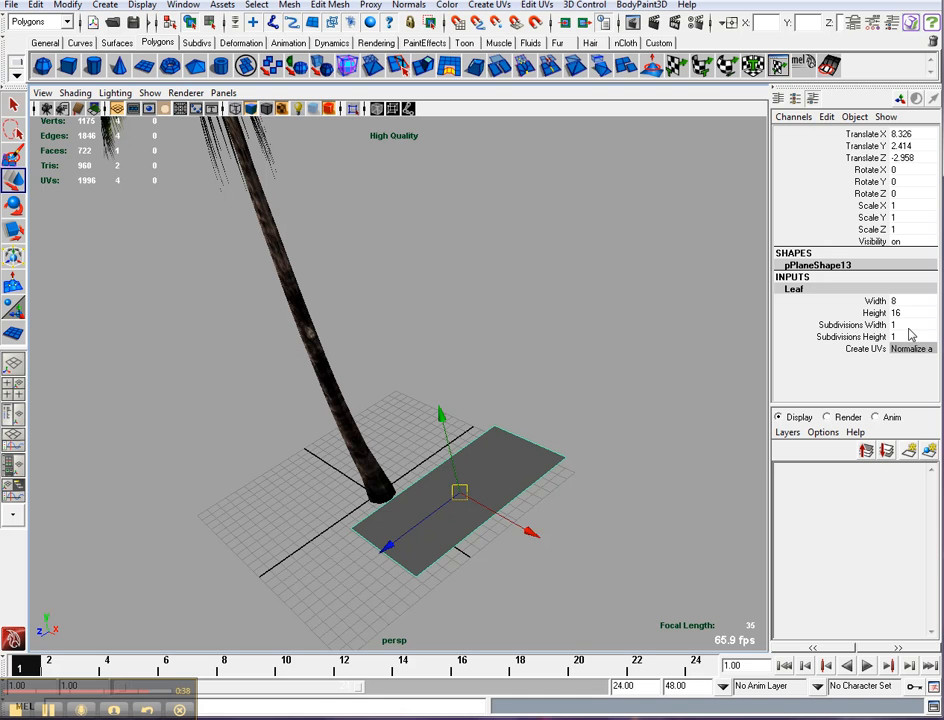
{"action": "double_click", "coordinate": [906, 326]}
{"action": "type", "text": "3"}
{"action": "double_click", "coordinate": [904, 338]}
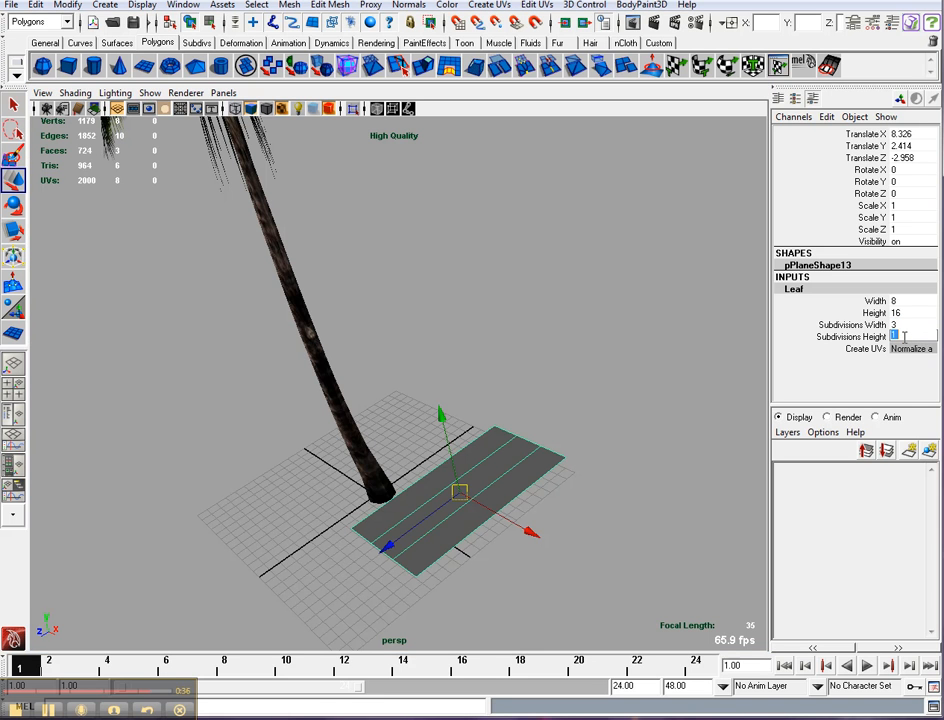
{"action": "key", "text": "Return"}
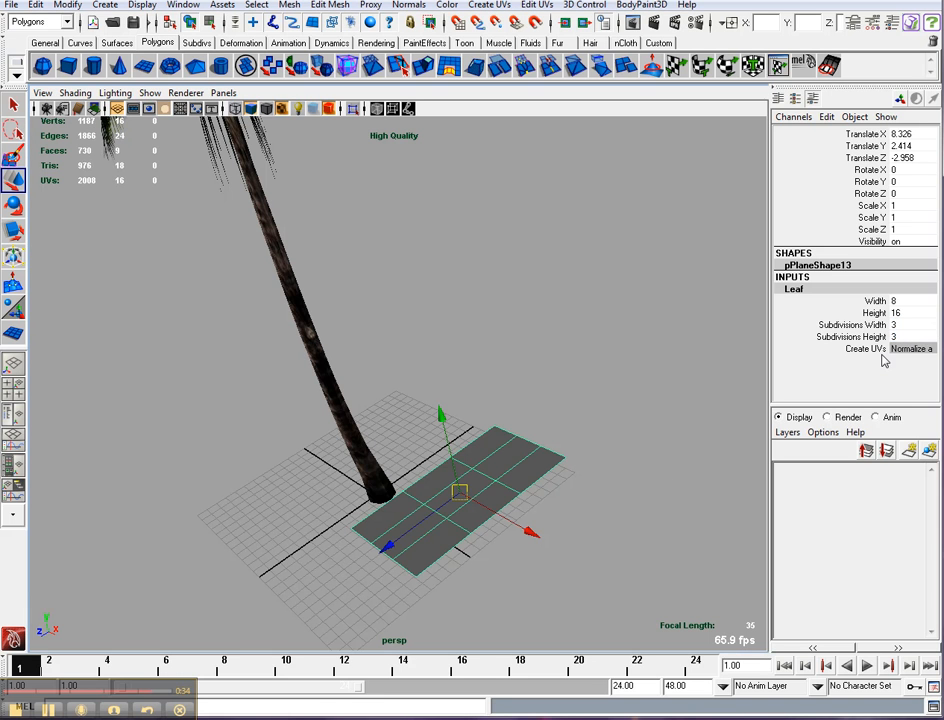
Switch the plane to vertex editing and scale its near-end row of four vertices inward along X to taper it
{"action": "scroll", "coordinate": [604, 522], "scroll_direction": "up", "scroll_amount": 5}
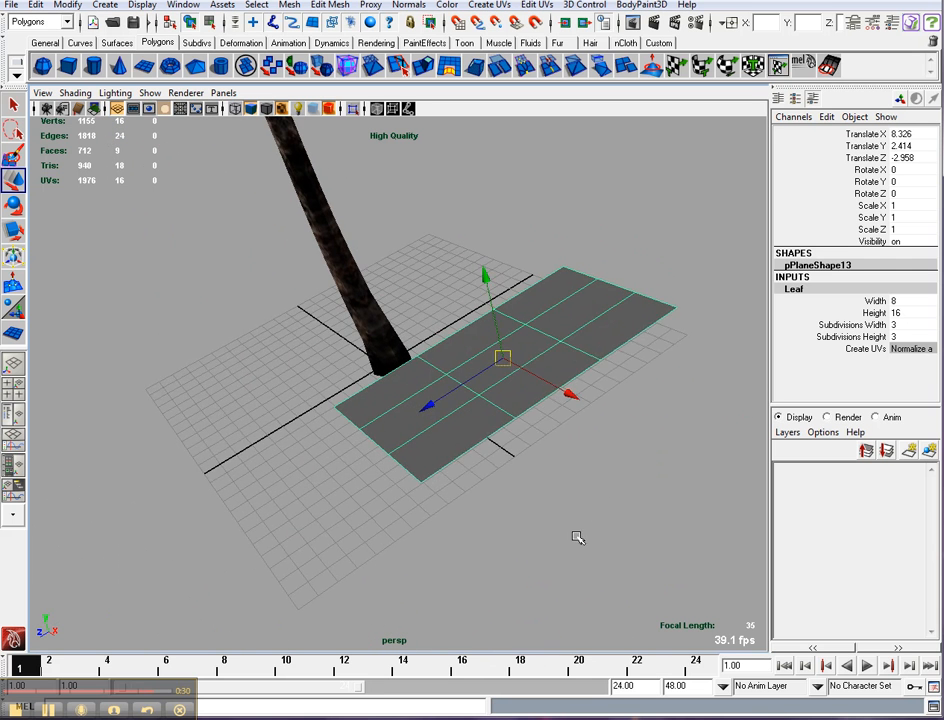
{"action": "left_click_drag", "start_coordinate": [316, 430], "coordinate": [373, 525]}
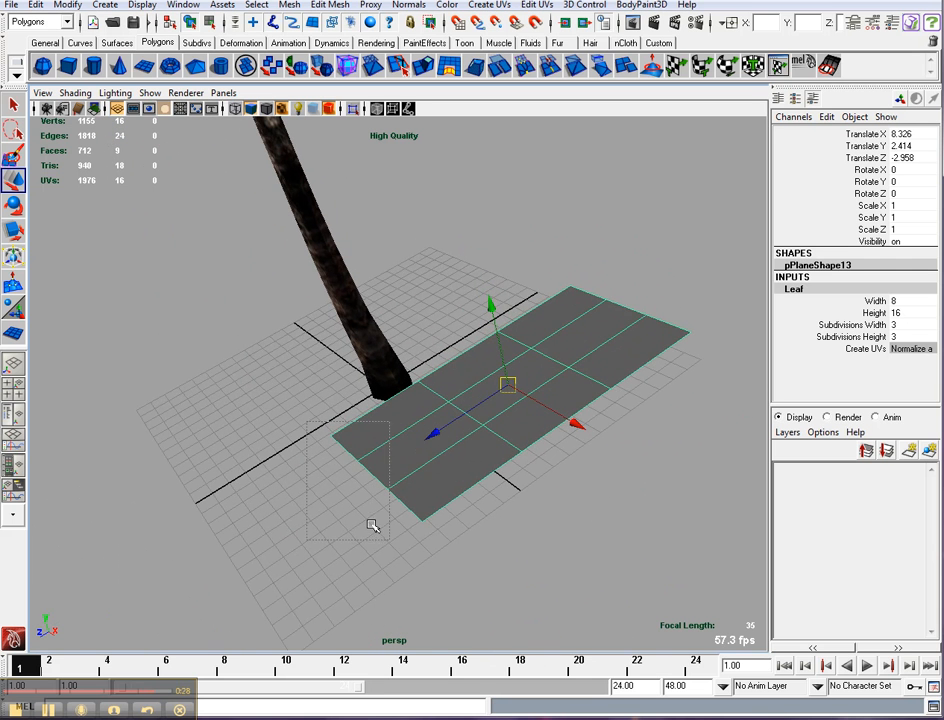
{"action": "right_click", "coordinate": [402, 462]}
{"action": "left_click", "coordinate": [385, 459]}
{"action": "left_click_drag", "start_coordinate": [297, 423], "coordinate": [444, 560]}
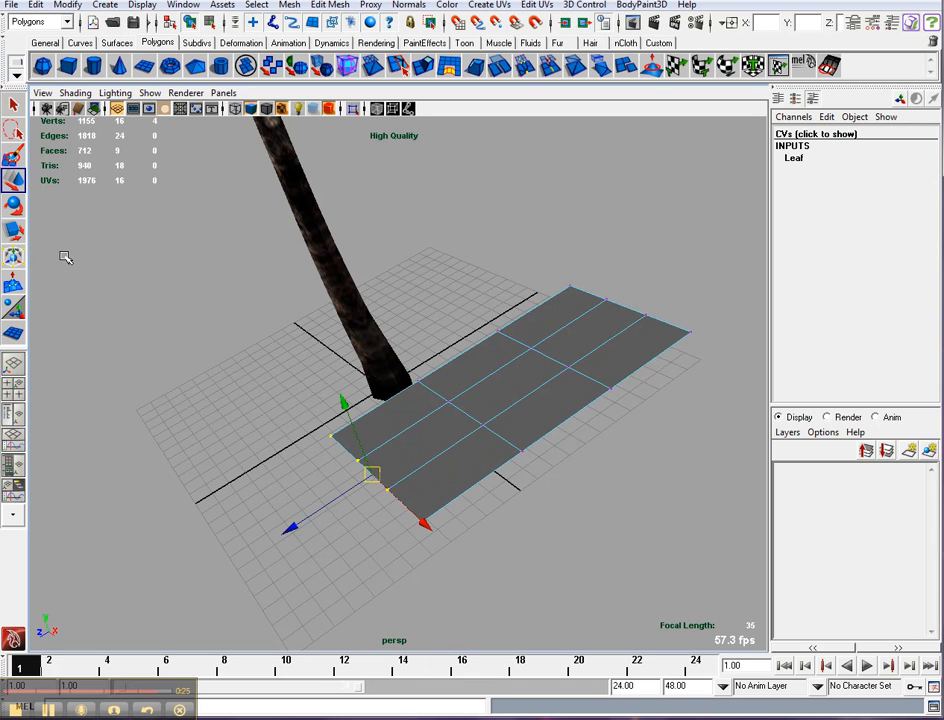
{"action": "left_click", "coordinate": [14, 230]}
{"action": "left_click_drag", "start_coordinate": [311, 418], "coordinate": [341, 451]}
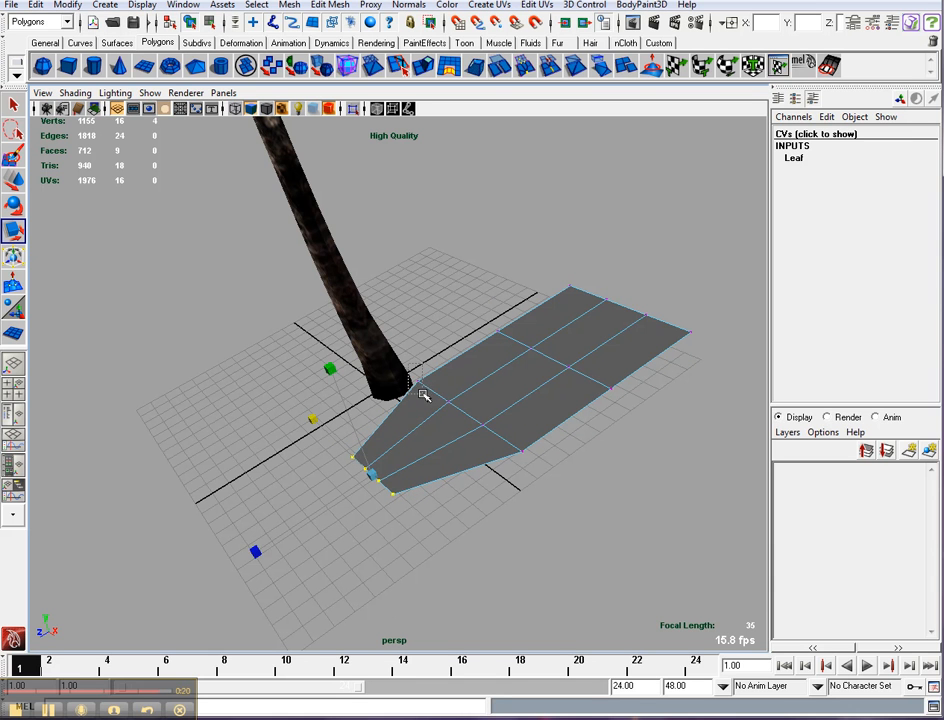
Scale the row of four vertices at the plane's far end inward along X to taper it
{"action": "left_click", "coordinate": [421, 392]}
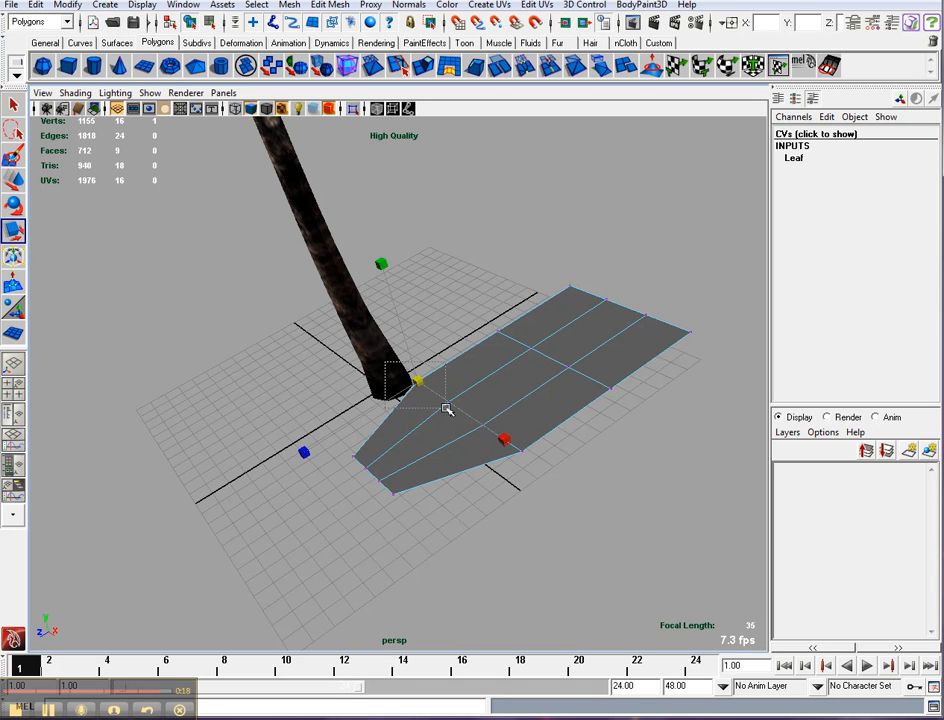
{"action": "left_click", "coordinate": [449, 401], "text": "shift"}
{"action": "left_click_drag", "start_coordinate": [542, 488], "coordinate": [405, 371]}
{"action": "left_click_drag", "start_coordinate": [565, 255], "coordinate": [712, 356]}
{"action": "left_click_drag", "start_coordinate": [535, 271], "coordinate": [569, 287]}
{"action": "left_click_drag", "start_coordinate": [582, 404], "coordinate": [221, 152], "text": "alt"}
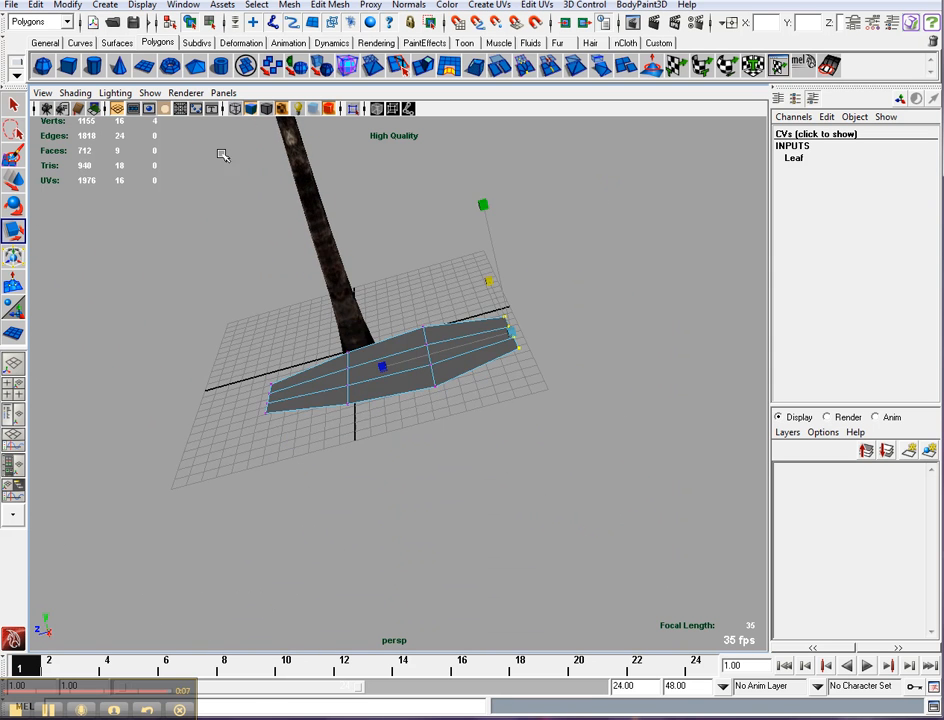
Activate the Move tool on the selected far-end vertices of the leaf
{"action": "left_click", "coordinate": [13, 180]}
{"action": "left_click_drag", "start_coordinate": [137, 318], "coordinate": [93, 306], "text": "alt"}
{"action": "right_click_drag", "start_coordinate": [93, 306], "coordinate": [276, 485], "text": "alt"}
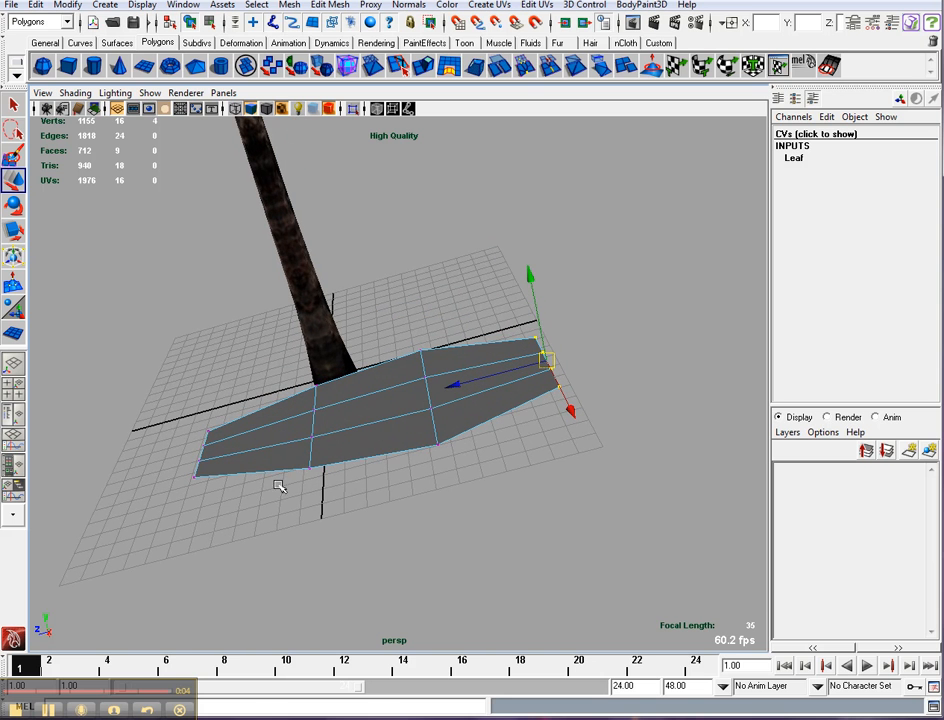